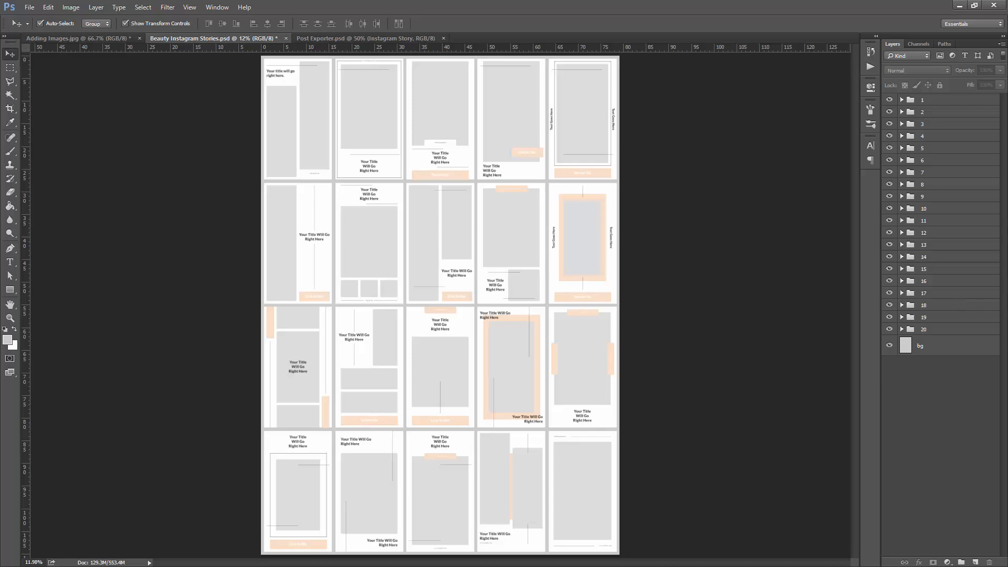
- Review the 1-10 and 11-20 preview images from the Beauty Instagram Stories folder, closing the viewer and minimizing the folder window
key(alt+Tab)
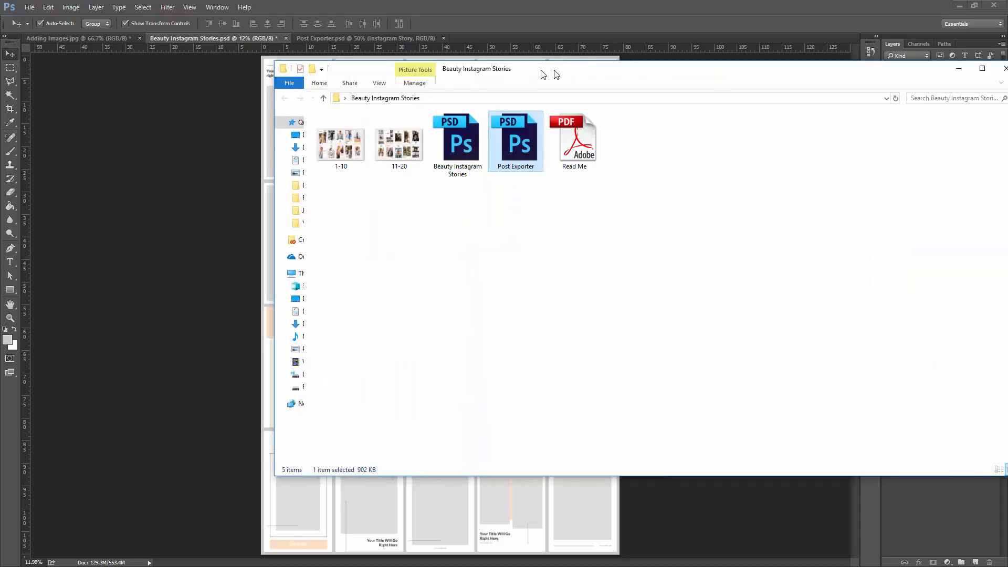
click(241, 161)
double_click(240, 165)
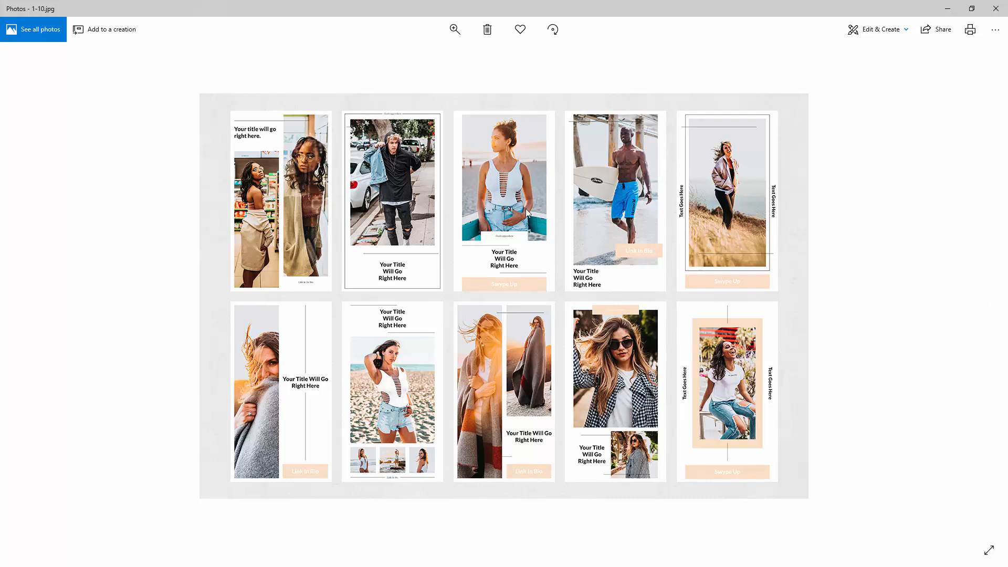
key(Right)
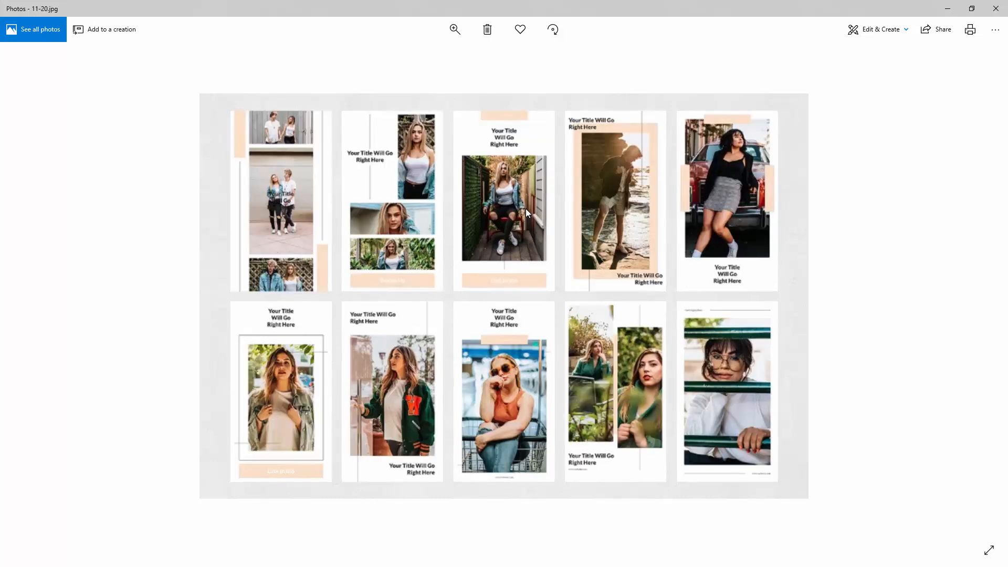
click(1000, 13)
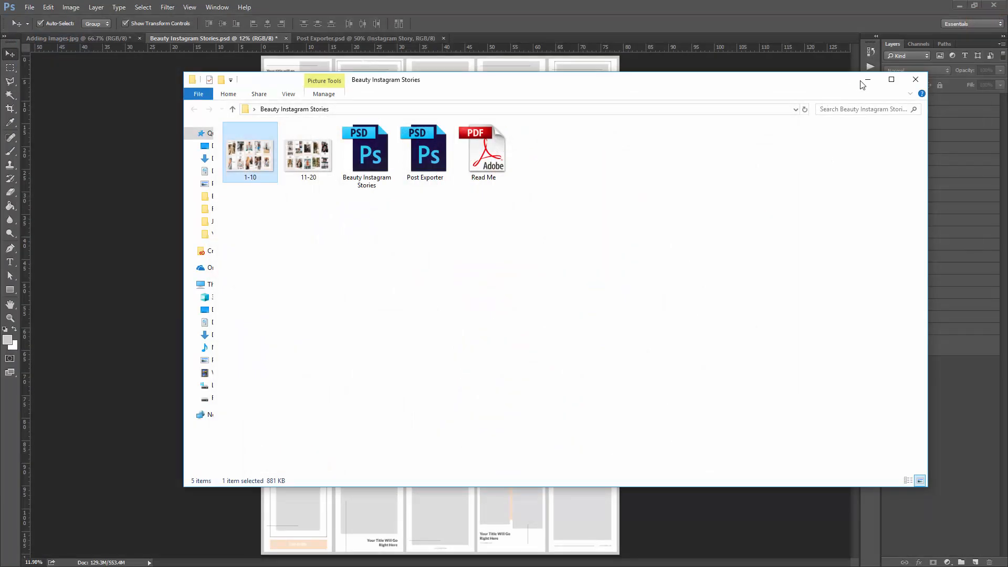
click(866, 80)
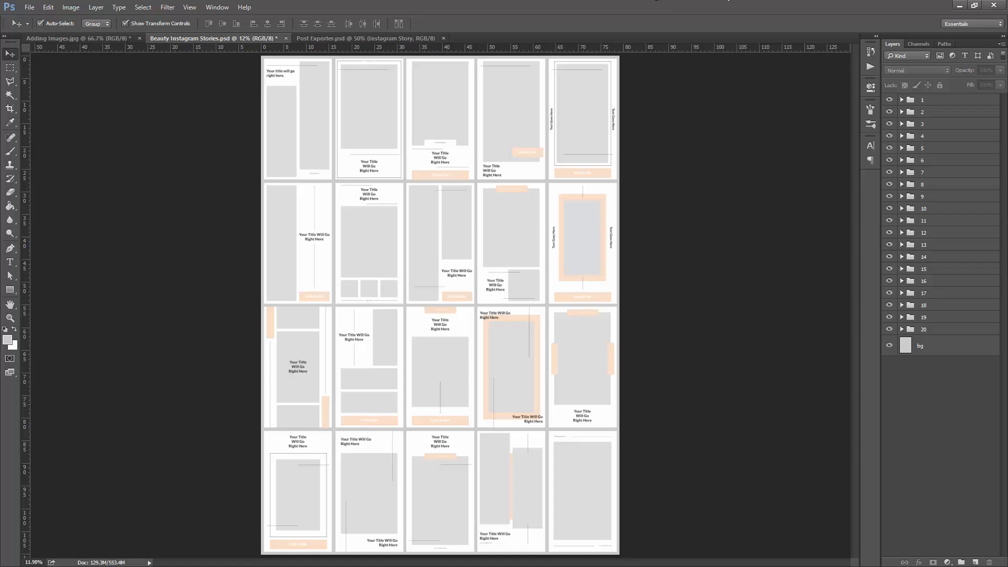
- Switch to the browser, view the Unsplash home page in a new tab, close that tab and return to Photoshop
key(alt+Tab)
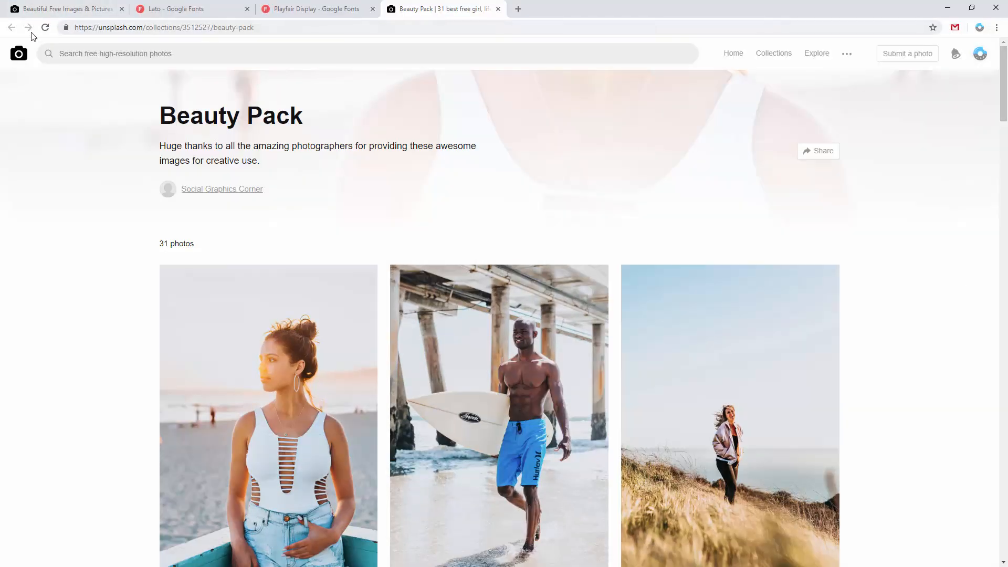
right_click(21, 51)
click(37, 59)
click(588, 3)
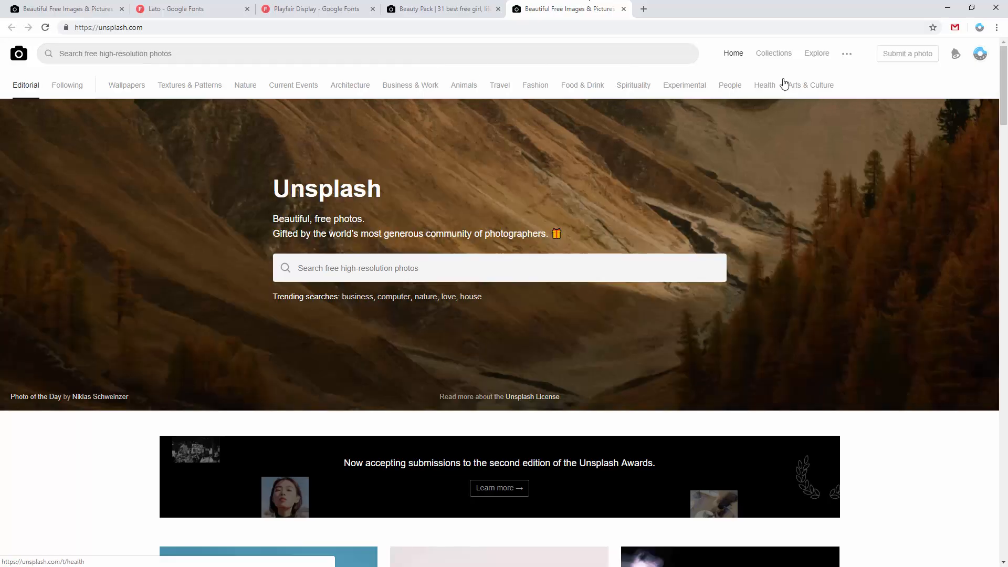
drag(1001, 74, 956, 164)
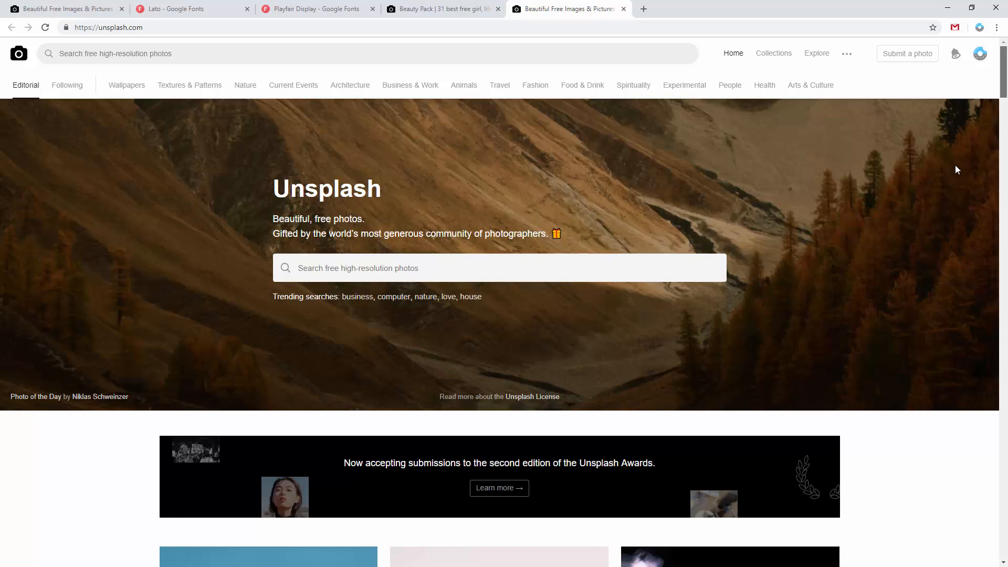
click(447, 9)
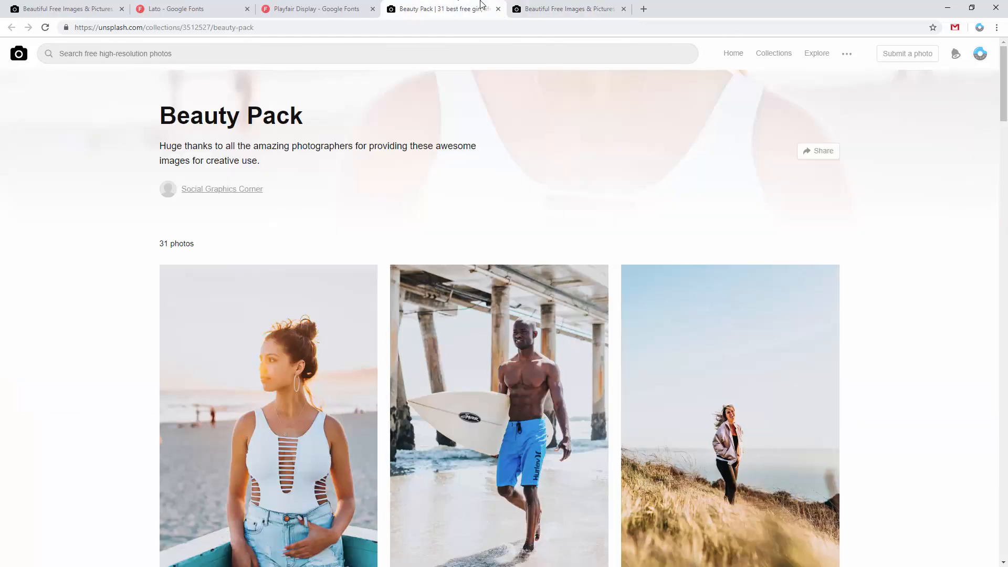
click(623, 9)
key(alt+Tab)
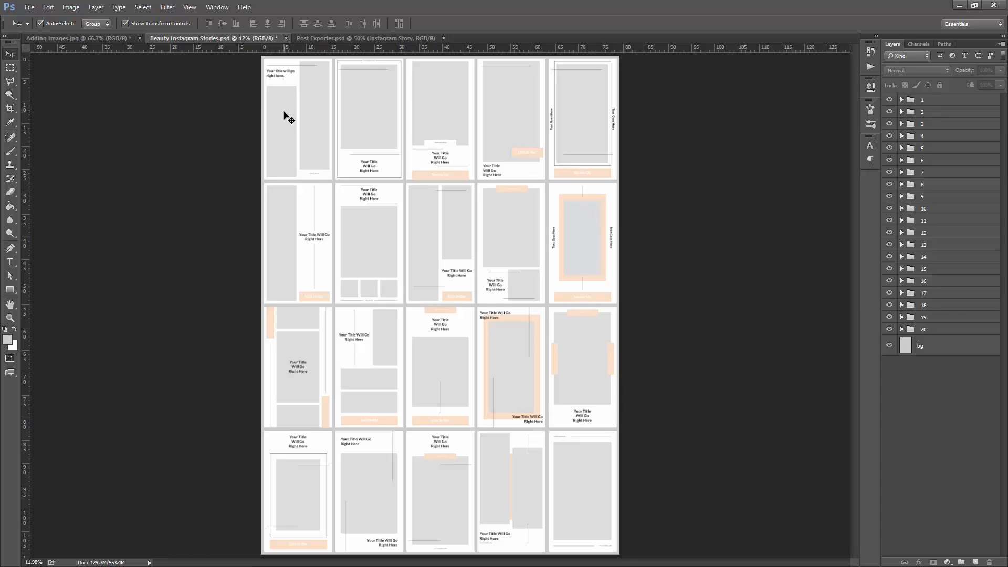
- Minimize the open windows, open the Beauty Instagram Stories folder from the desktop and select the Beauty Instagram Stories PSD
click(954, 6)
click(947, 6)
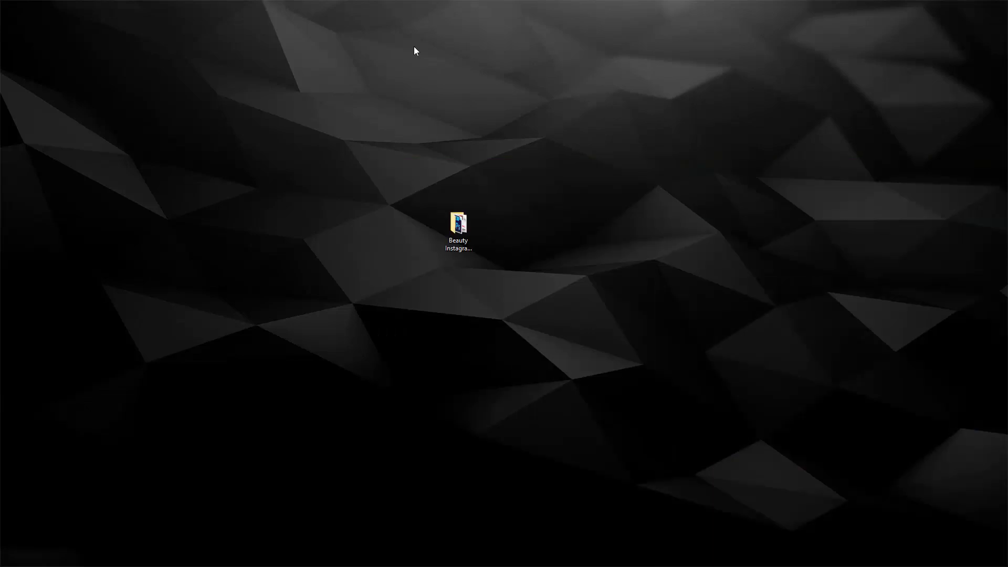
double_click(462, 249)
click(377, 159)
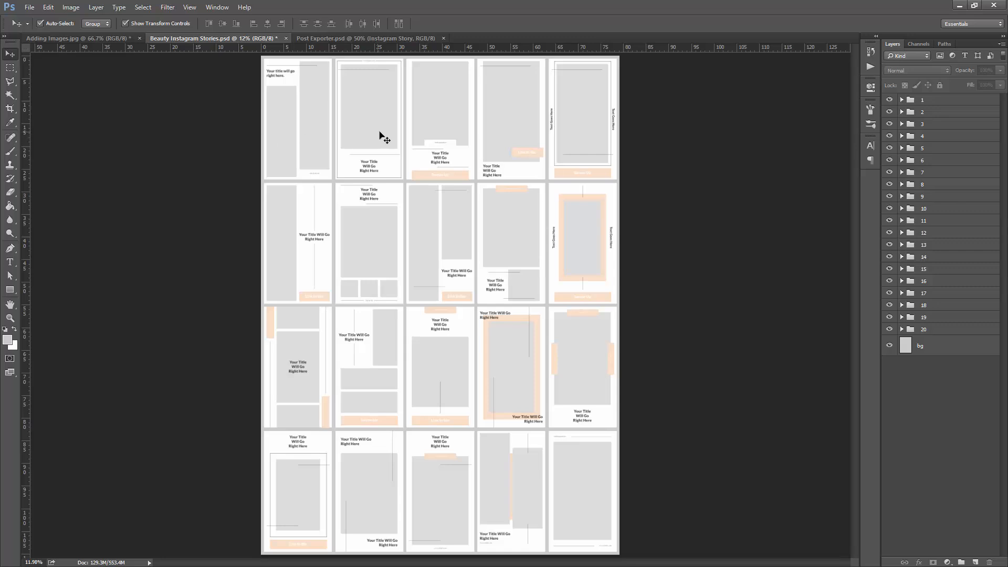
- Expand story groups 1 and 2 and select the left image layer in group 1 and the image layer in group 2
click(290, 108)
click(901, 99)
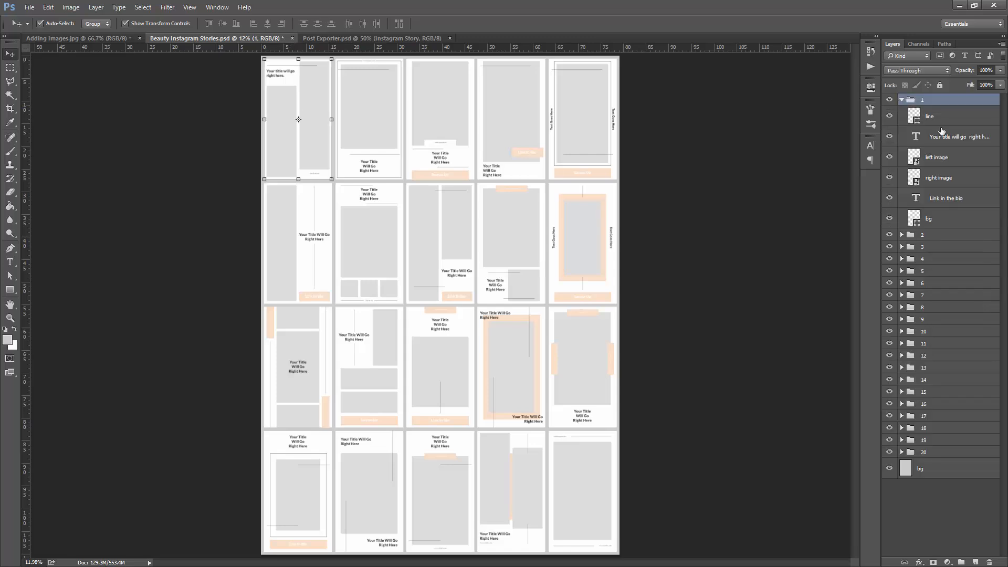
click(939, 157)
click(688, 158)
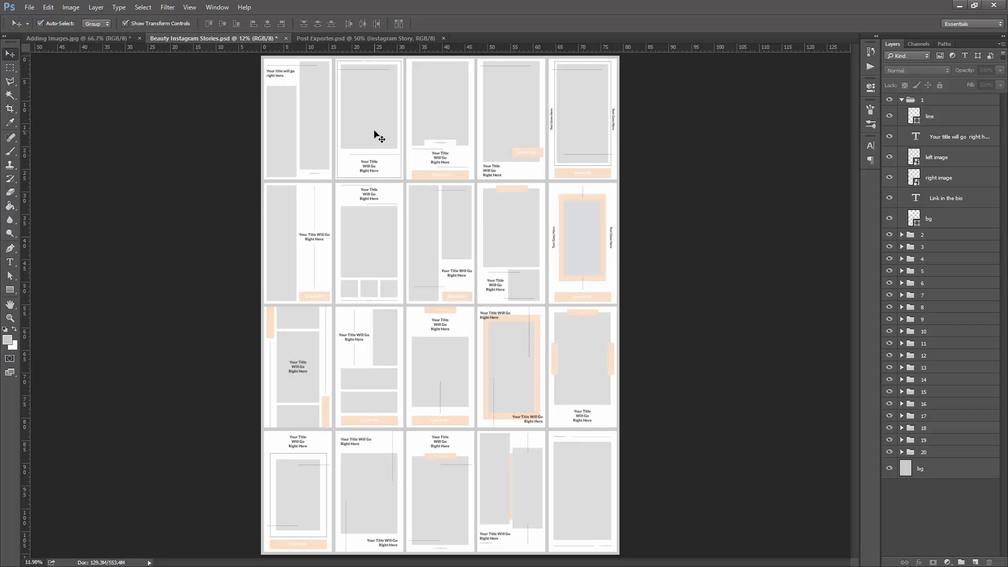
click(902, 235)
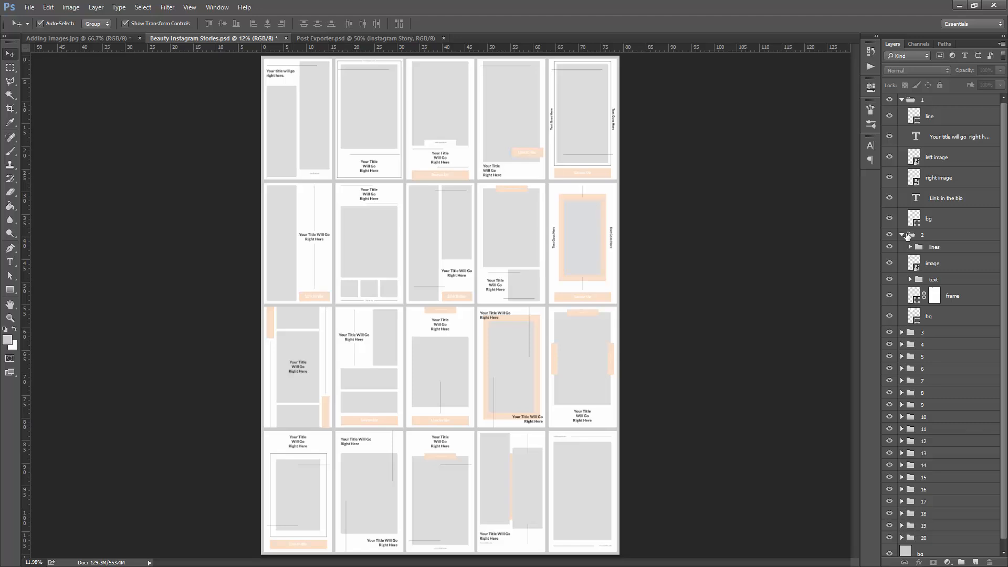
click(950, 266)
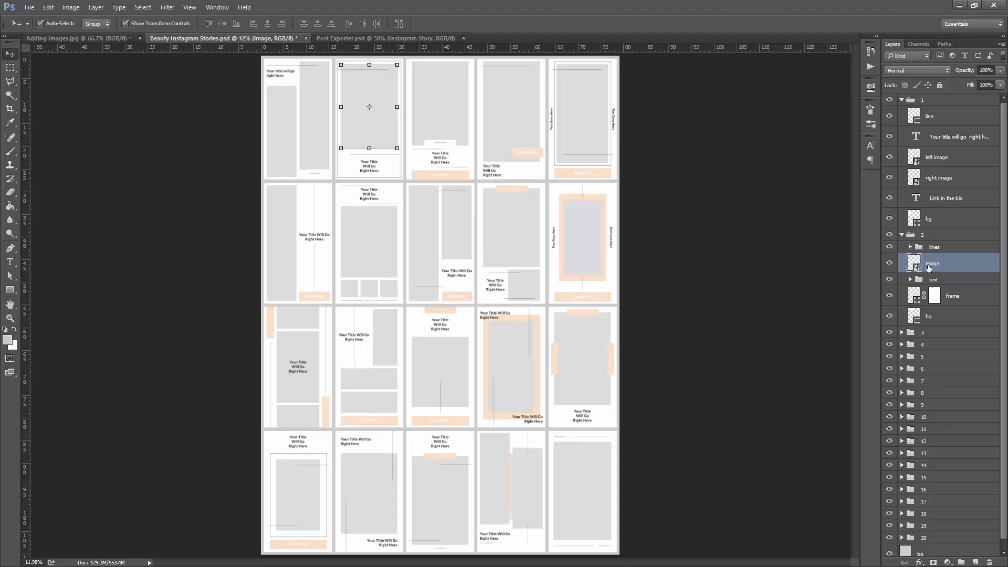
- Inspect the left image and right image placeholder layers of story 1 and collapse group 2
click(300, 105)
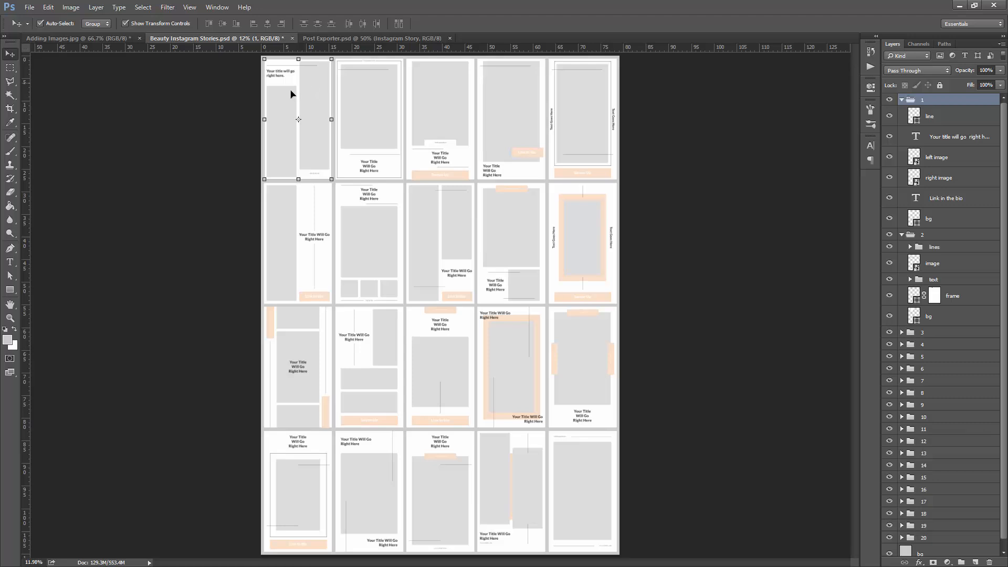
click(948, 157)
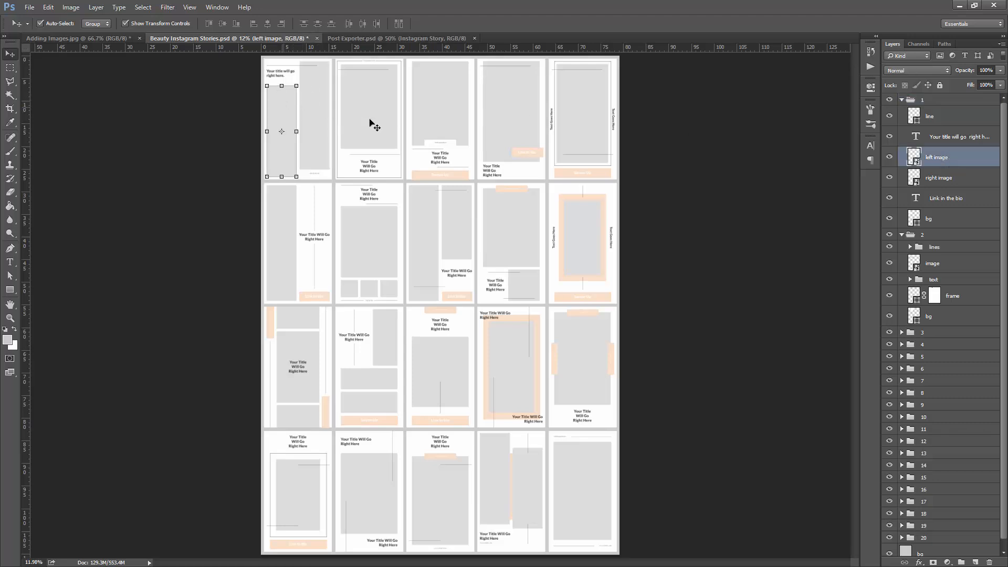
click(950, 183)
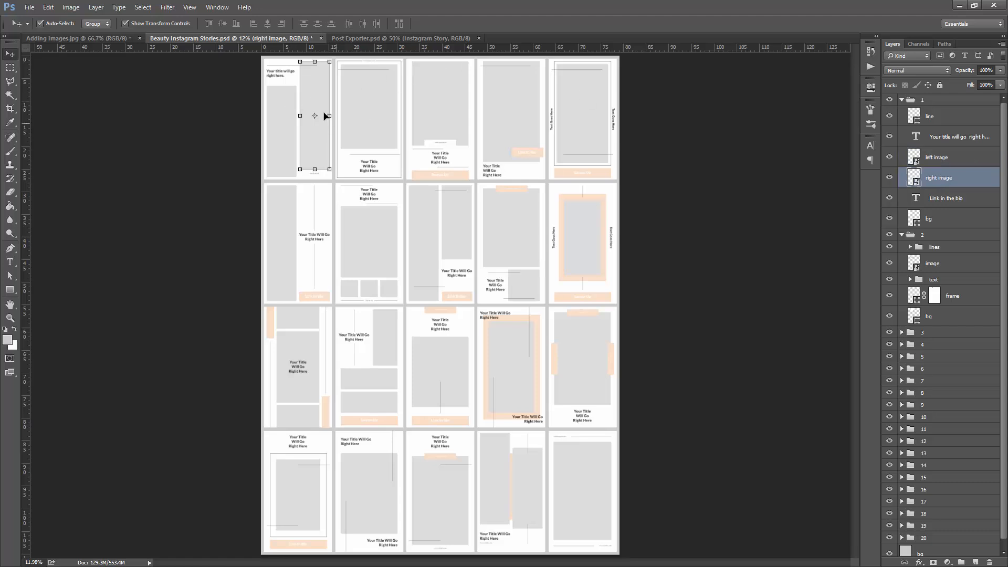
click(907, 102)
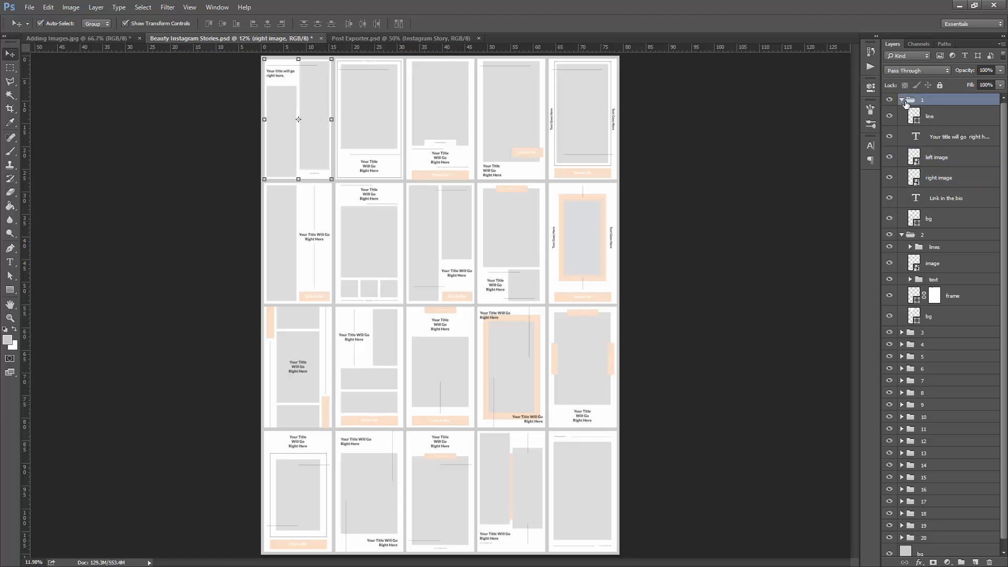
click(901, 234)
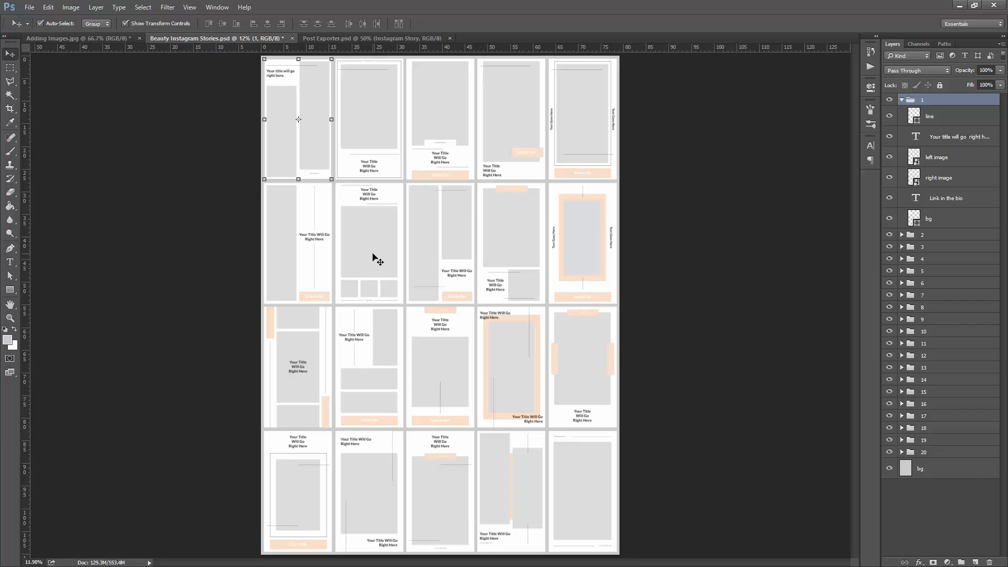
- Expand story group 7, inspect its top, left, middle and right image placeholder layers, and collapse the group again
click(374, 256)
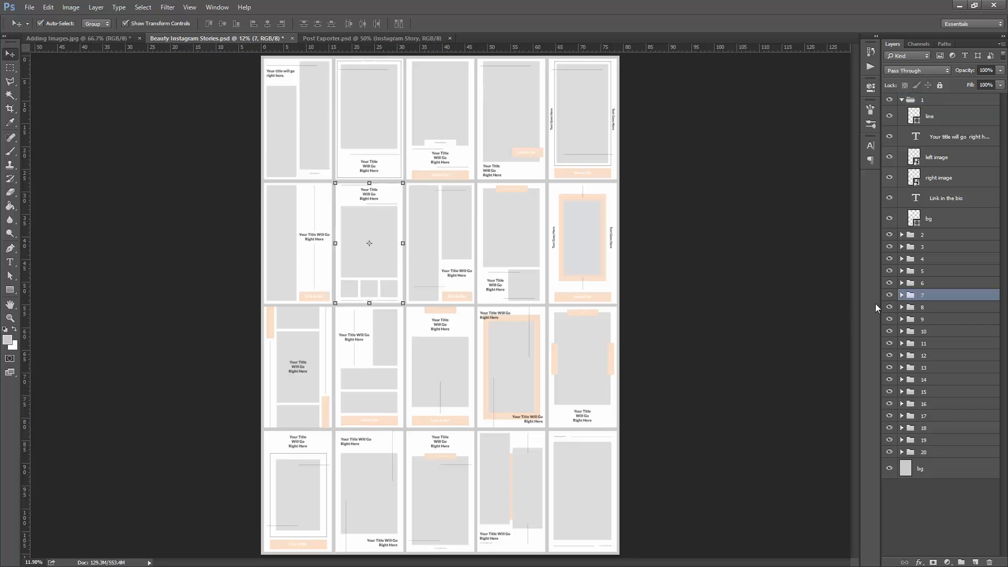
click(902, 295)
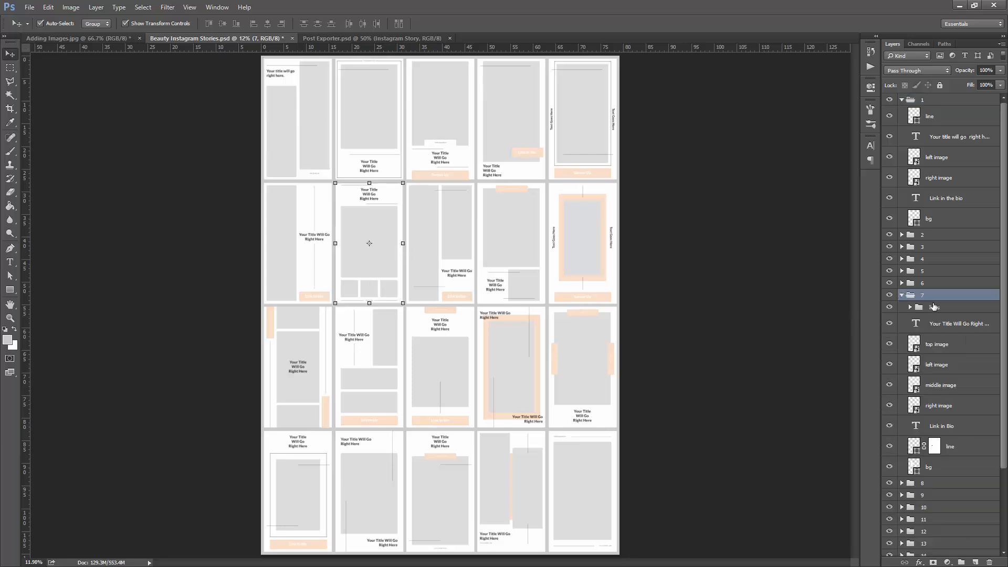
click(955, 346)
click(949, 367)
click(957, 383)
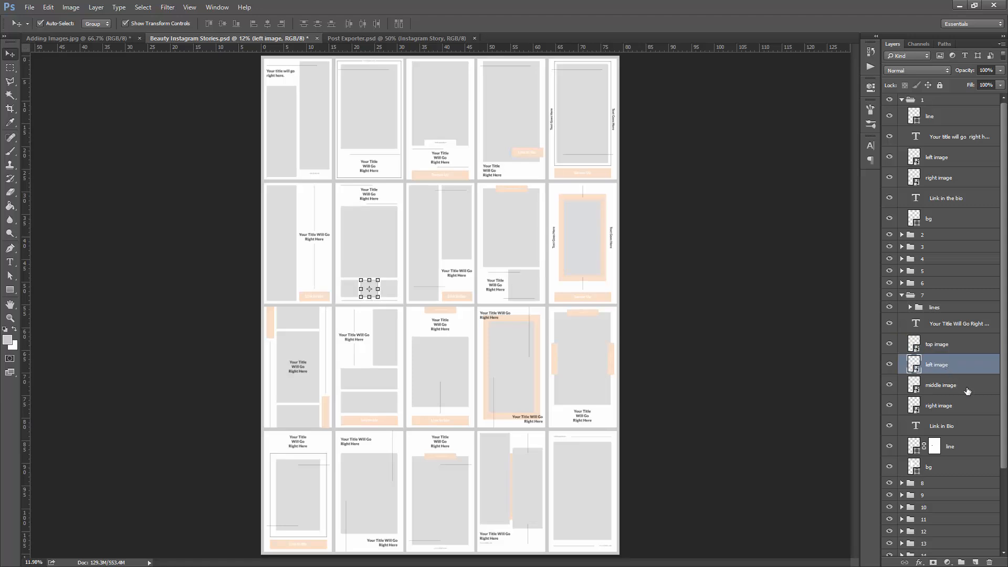
click(962, 407)
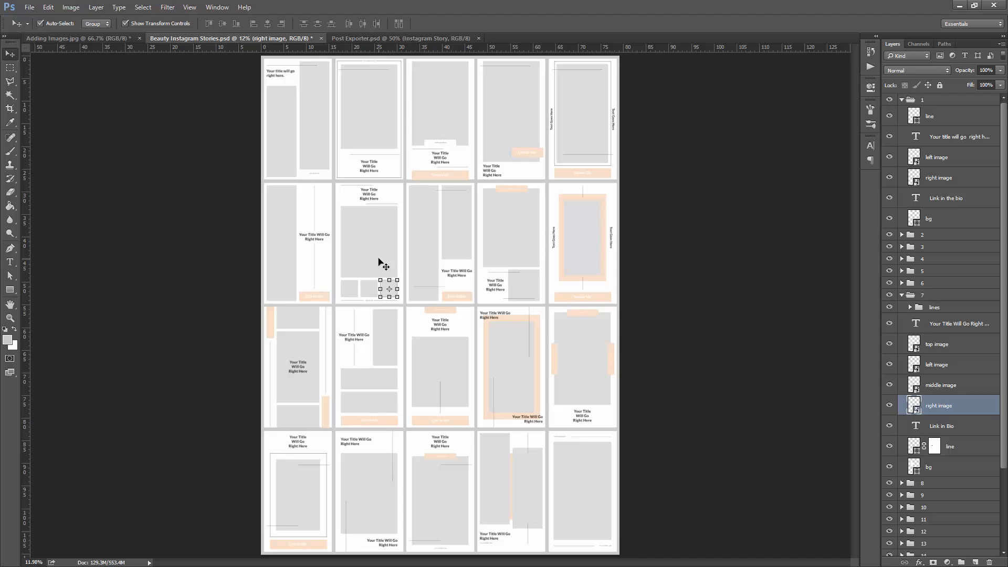
click(902, 295)
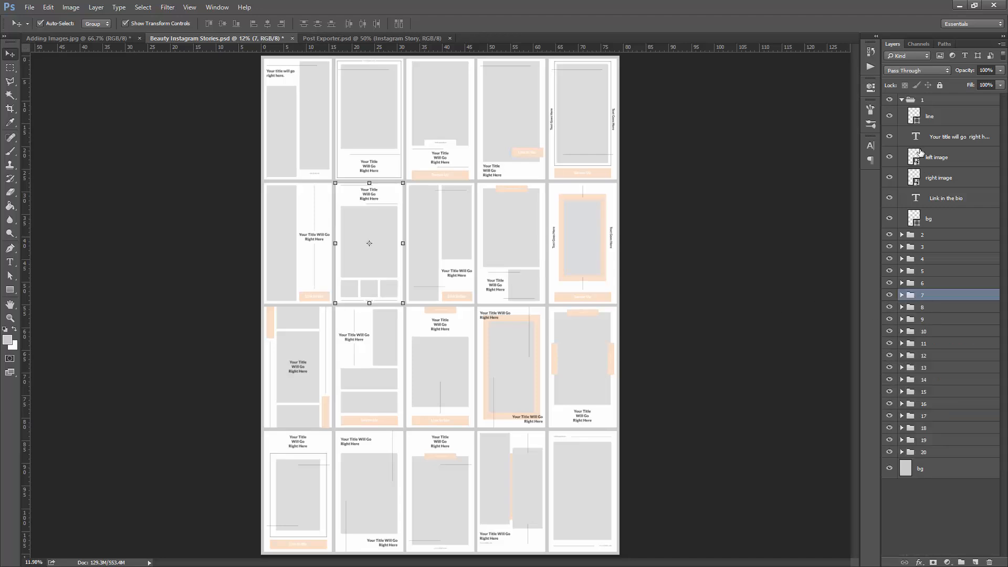
- Collapse group 1, expand group 2 and select its image placeholder layer
click(934, 123)
click(935, 163)
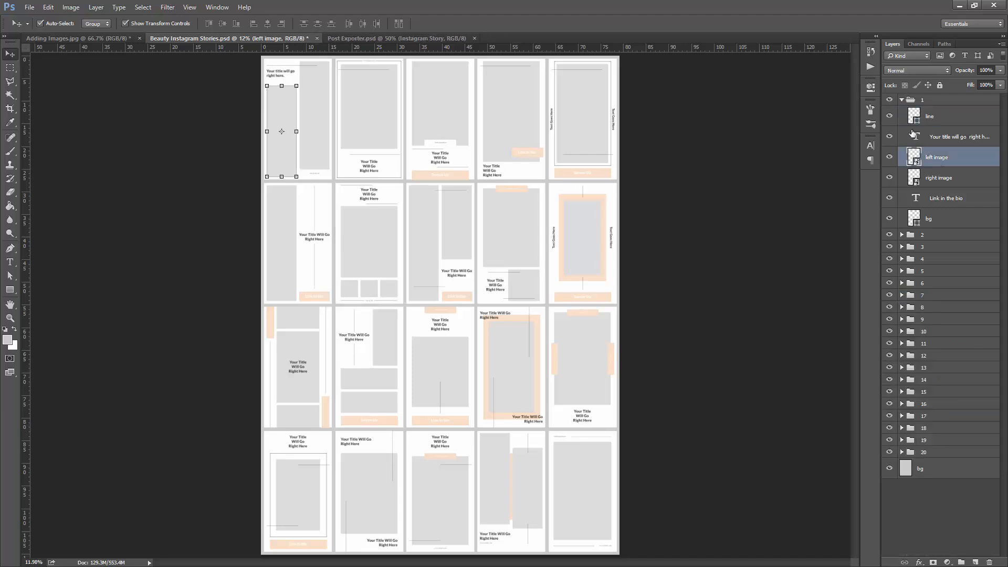
click(901, 100)
click(901, 112)
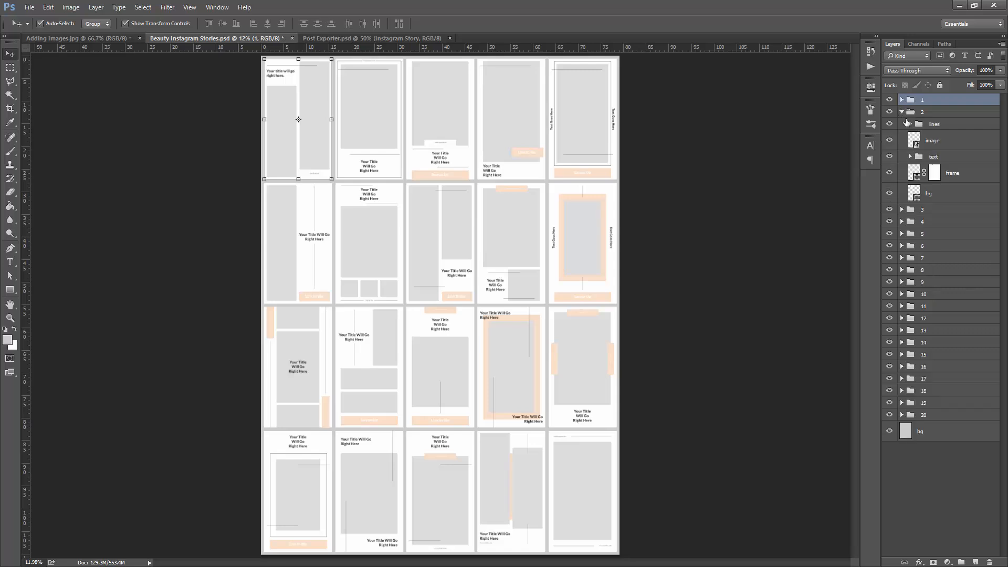
click(953, 143)
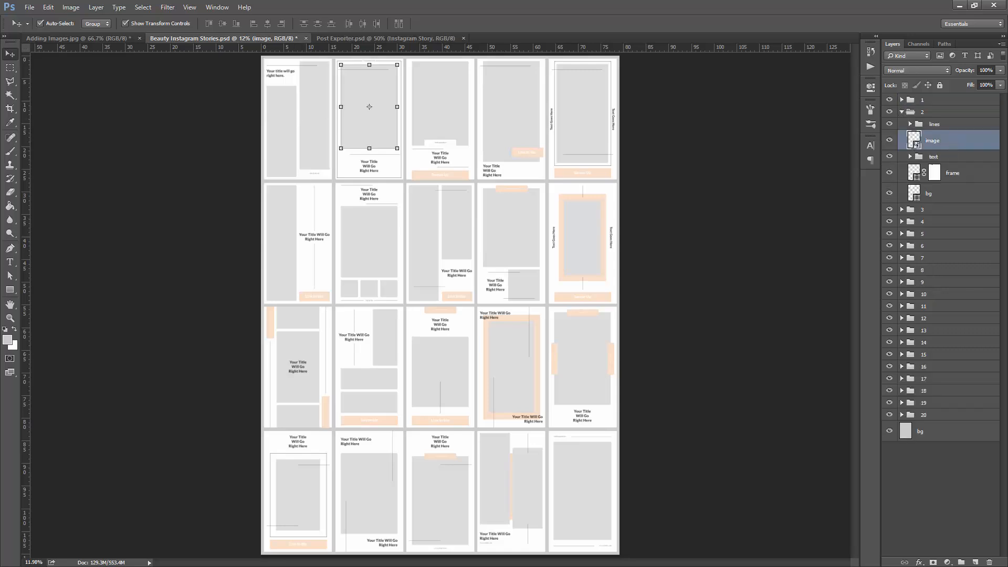
- Open the 1-10 preview image from the Beauty Instagram Stories folder to check which photo story 2 uses
key(alt+Tab)
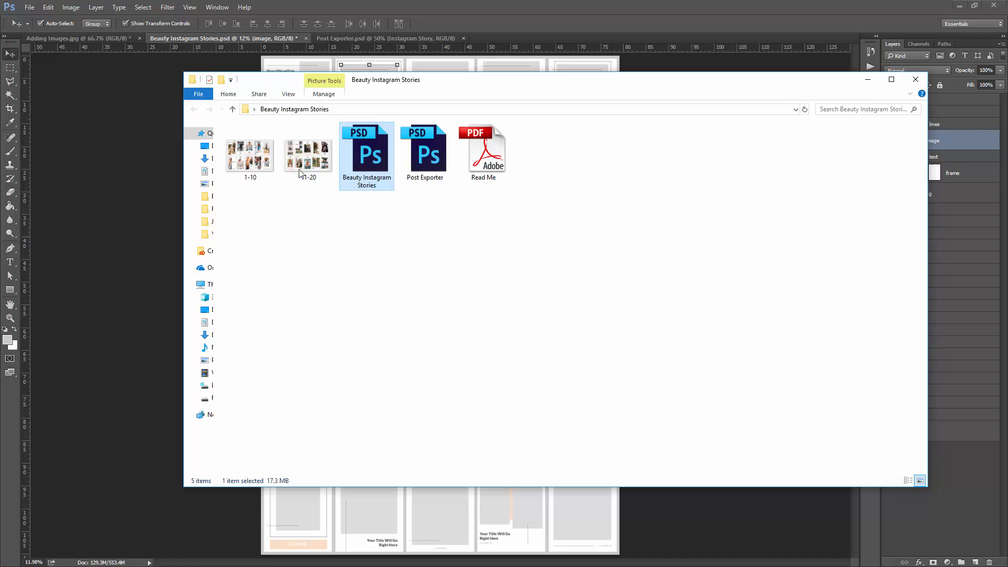
click(234, 154)
double_click(235, 154)
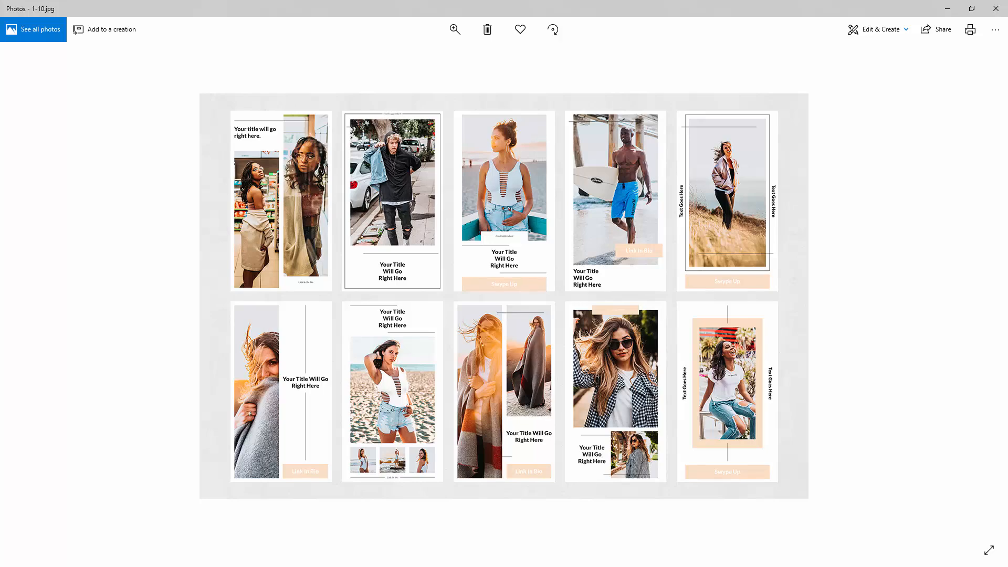
- Find the photo of the man in the black hoodie with a denim jacket in the Unsplash Beauty Pack collection and copy it
key(alt+Tab)
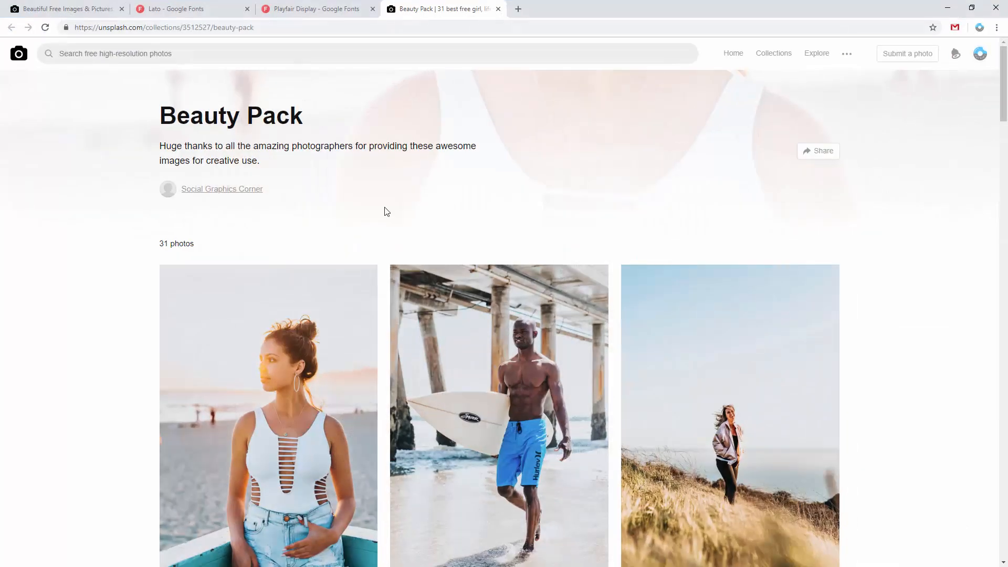
scroll(174, 262, down, 9)
scroll(144, 247, down, 20)
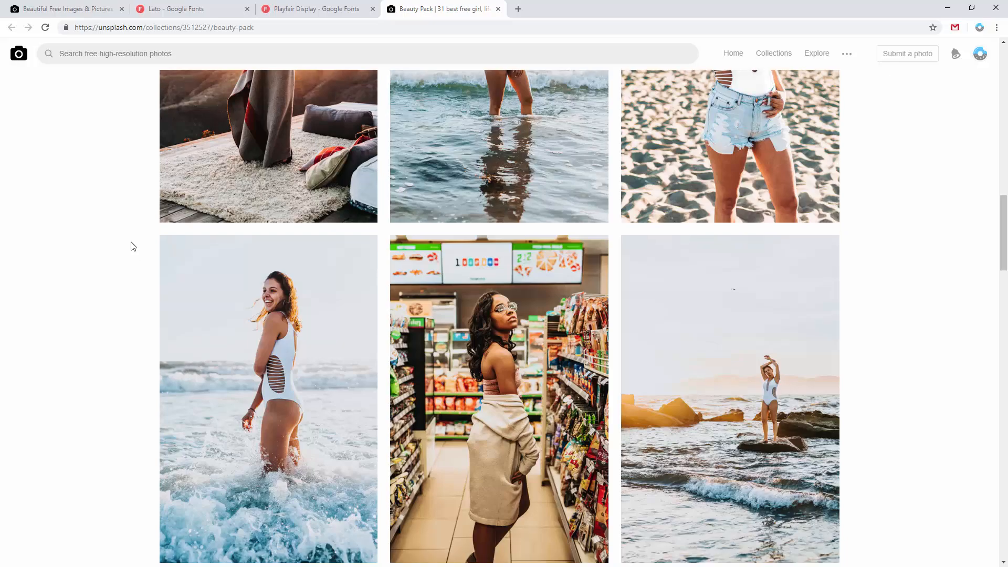
scroll(142, 243, down, 18)
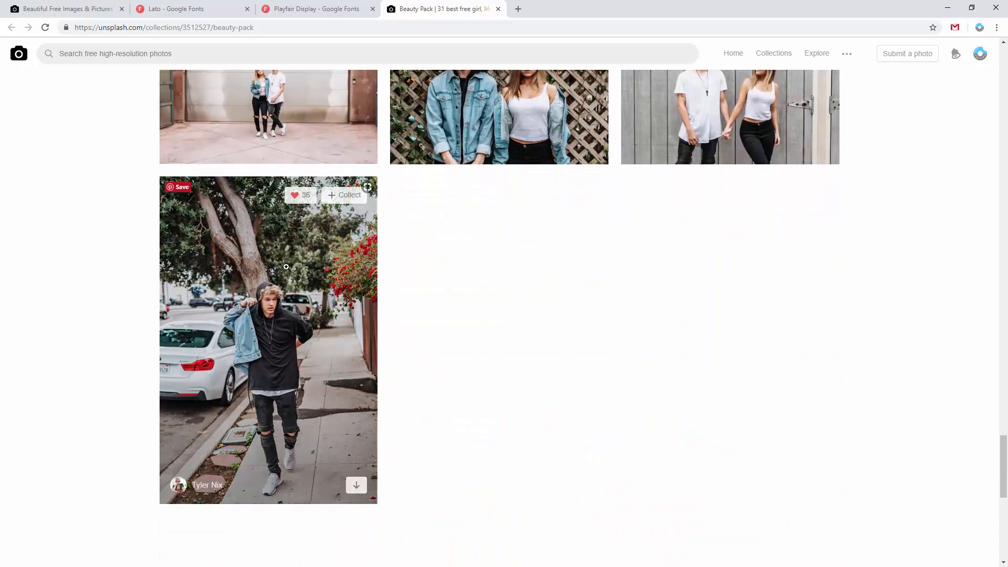
click(167, 242)
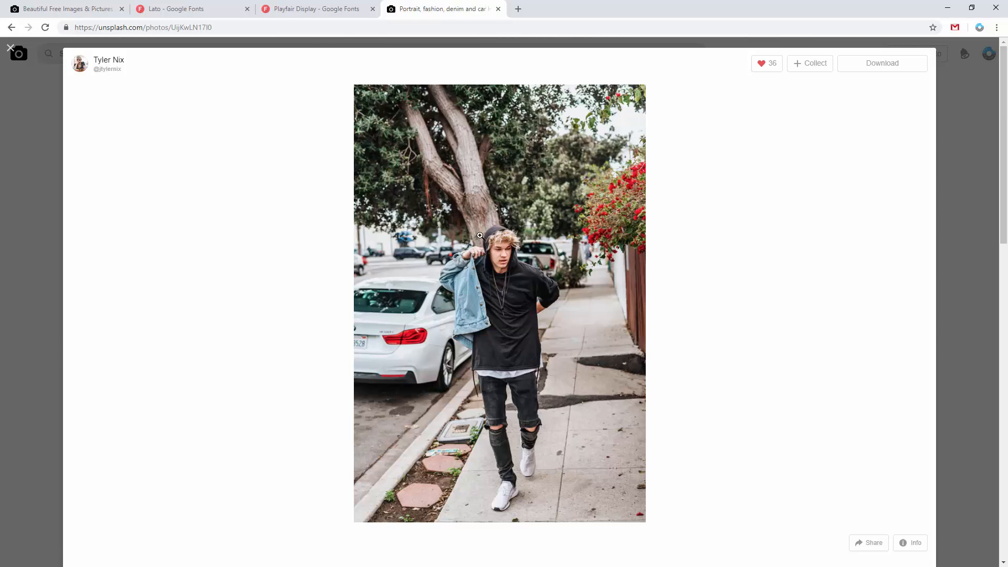
right_click(567, 197)
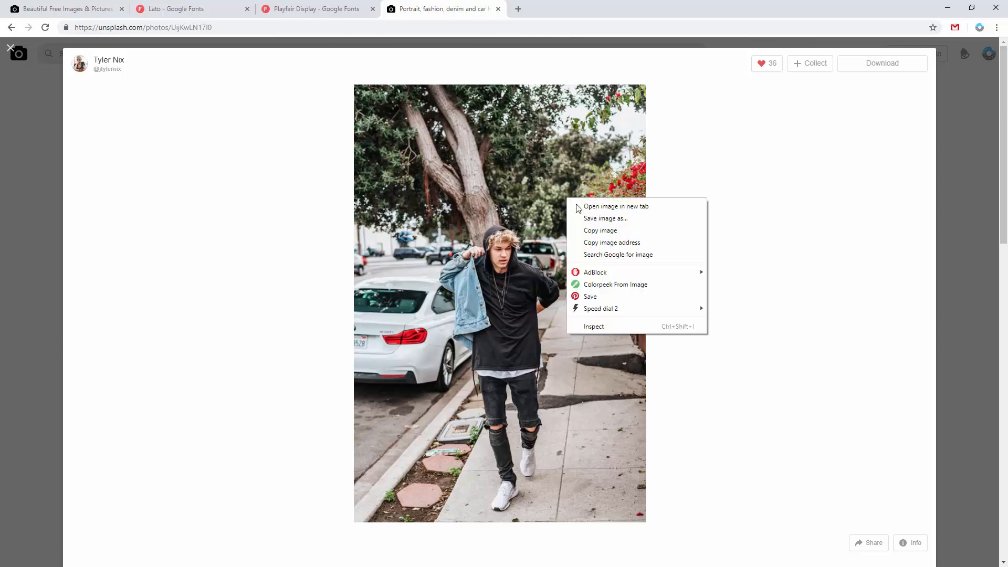
click(600, 231)
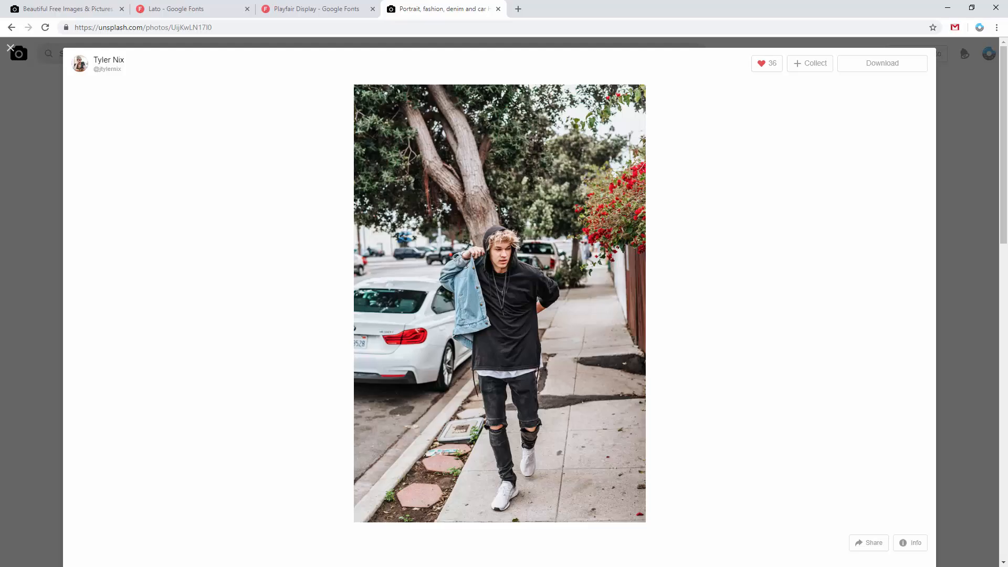
- Switch to Photoshop, open the contents of story 2's image smart object and paste the copied sidewalk photo into it
key(alt+Tab)
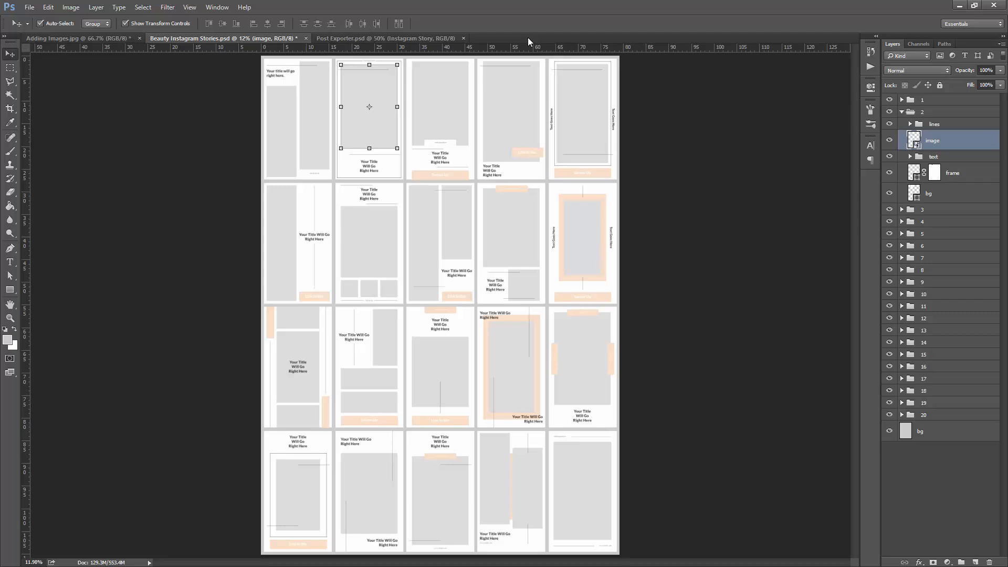
double_click(914, 141)
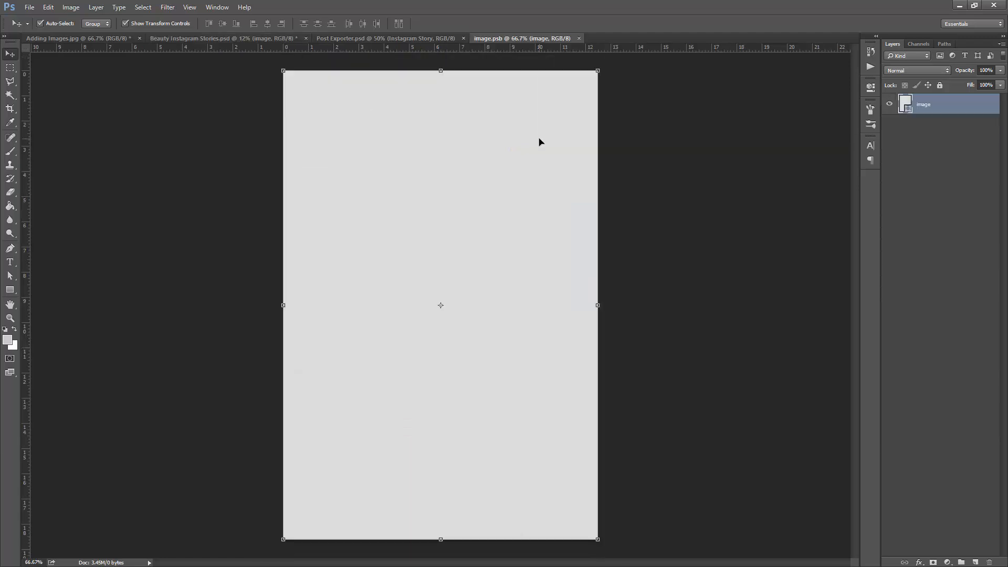
key(ctrl)
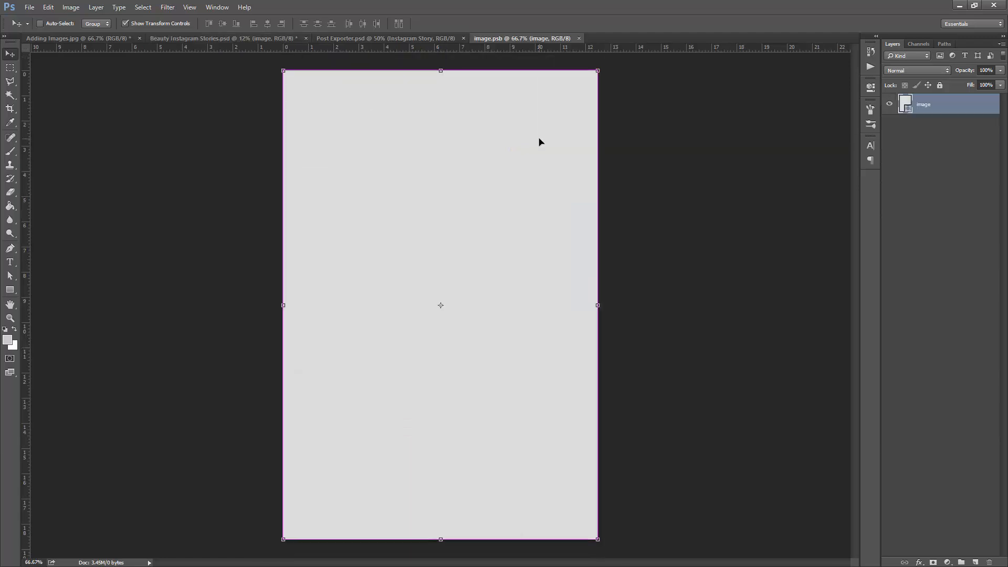
key(ctrl+v)
click(49, 7)
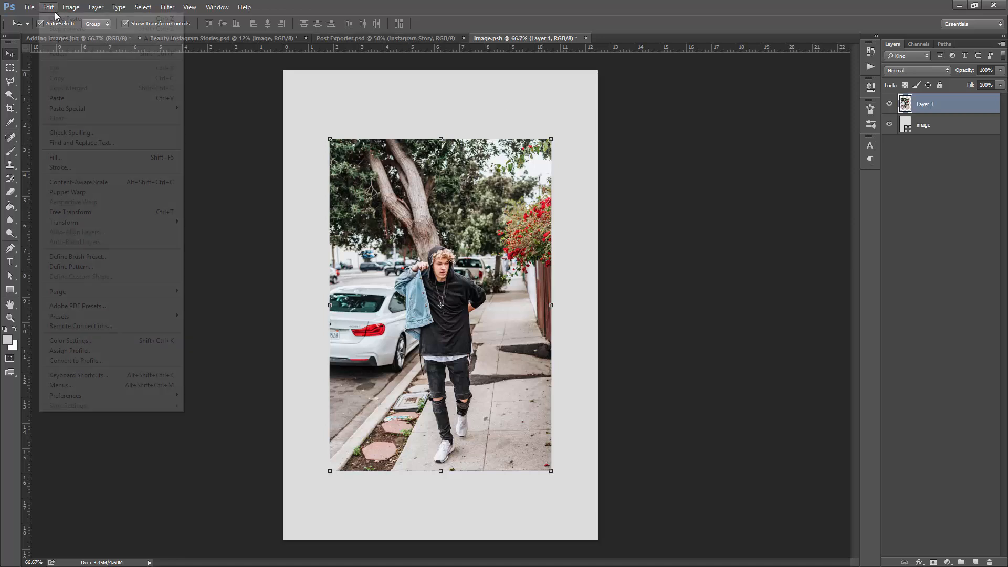
click(602, 5)
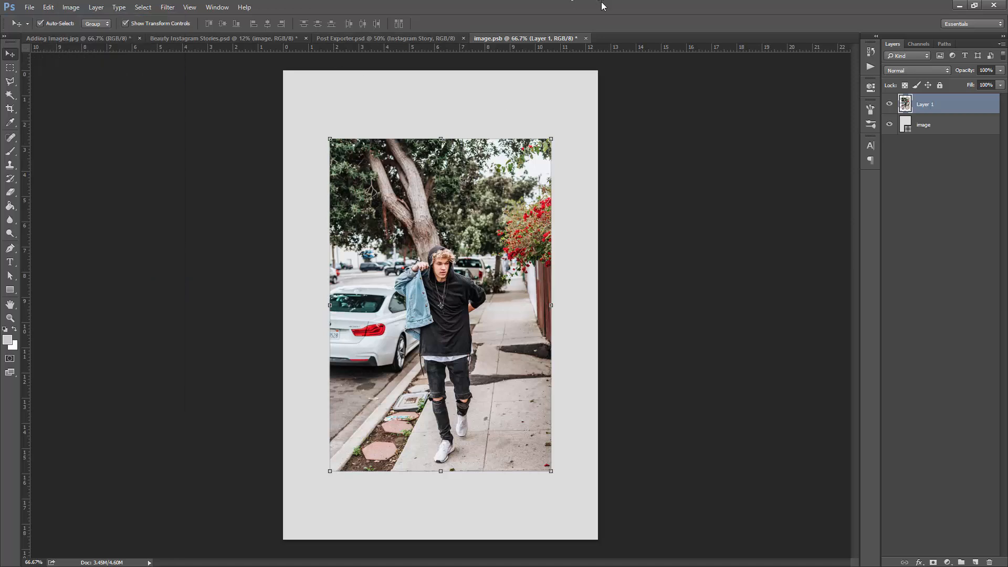
- Scale the pasted sidewalk photo to about 142%, align it to fill the canvas, apply the transform and save the smart object
click(552, 139)
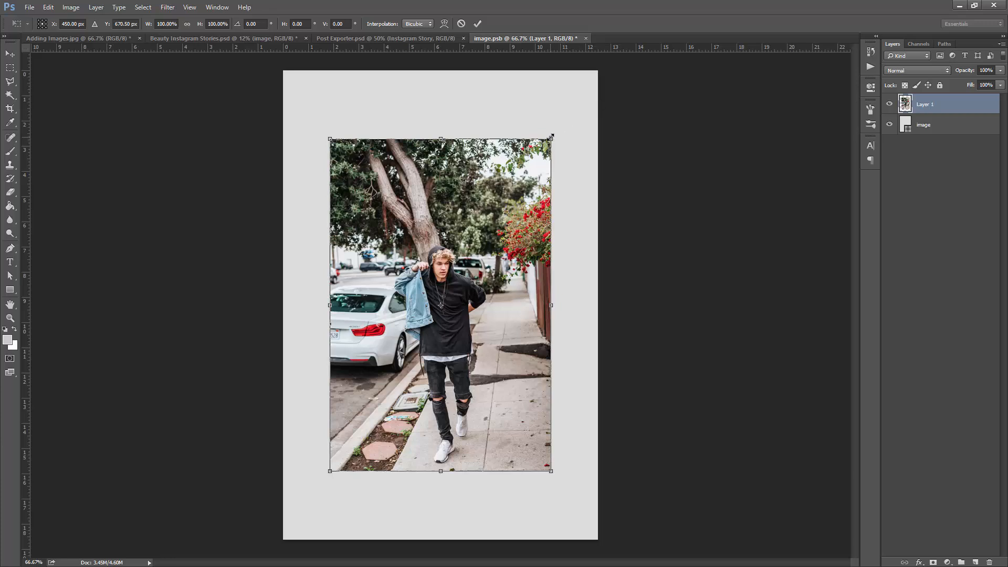
drag(551, 137, 615, 82)
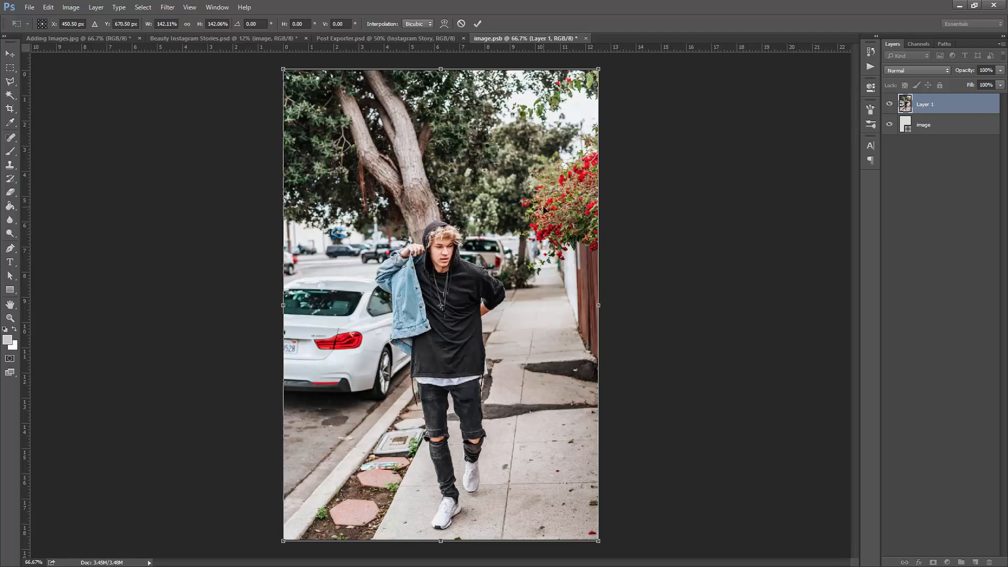
mouse_move(543, 209)
mouse_down()
mouse_move(541, 200)
mouse_move(541, 214)
mouse_move(402, 207)
mouse_move(679, 210)
mouse_move(525, 205)
mouse_move(544, 147)
mouse_move(514, 221)
mouse_move(542, 211)
mouse_up()
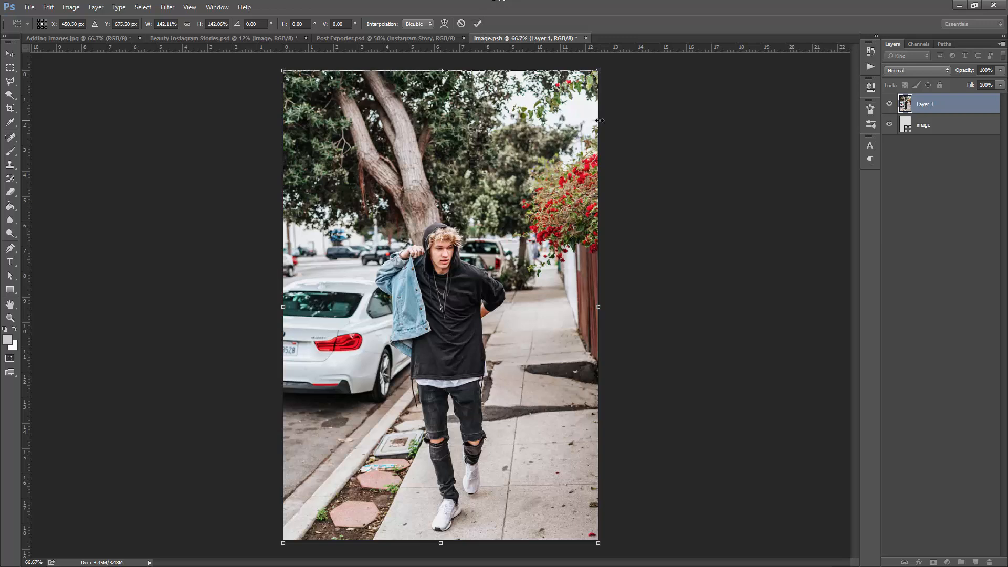
key(Return)
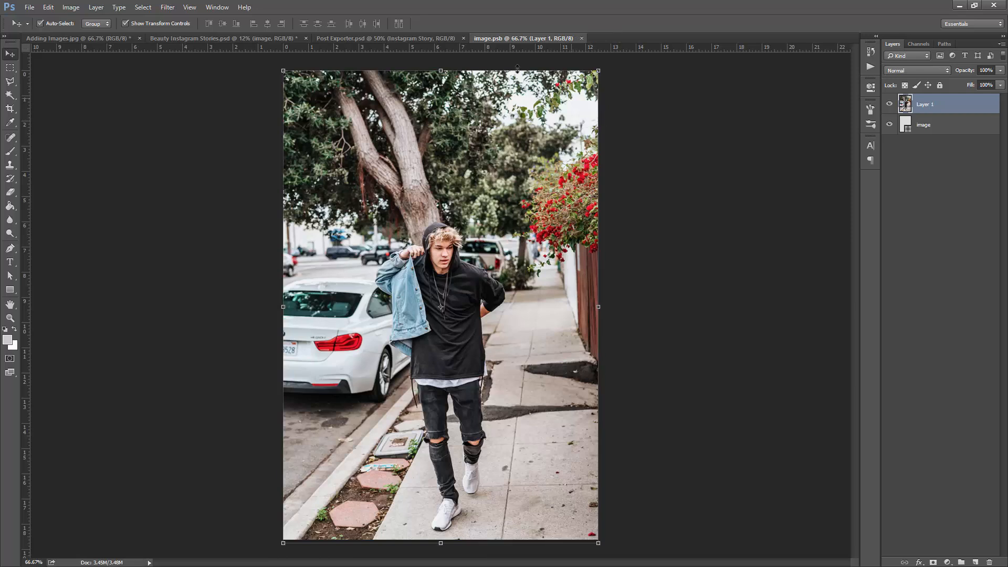
- Examine the placed photo in story 2 of Beauty Instagram Stories.psd and close the image.psb document
click(226, 38)
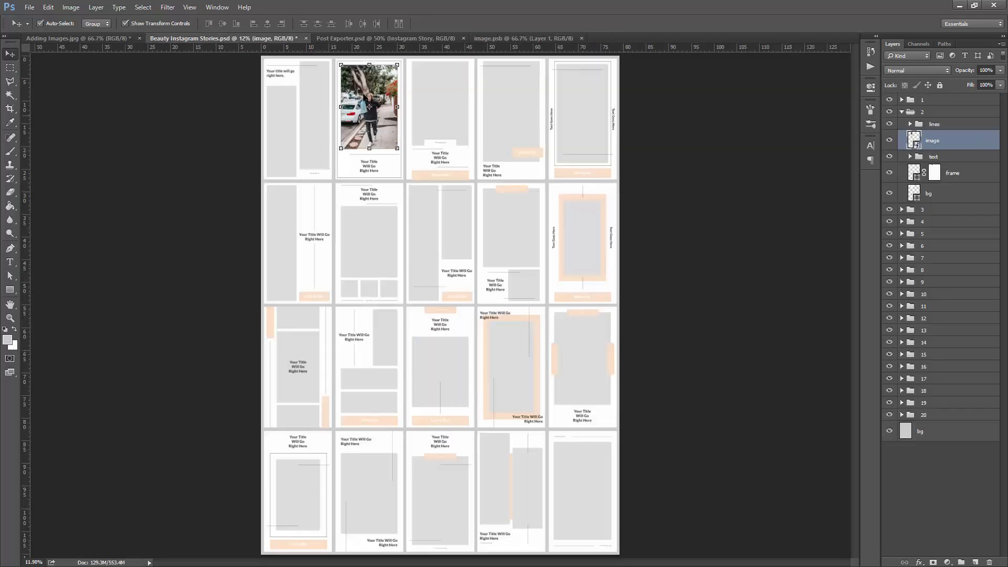
click(245, 128)
scroll(372, 86, up, 5)
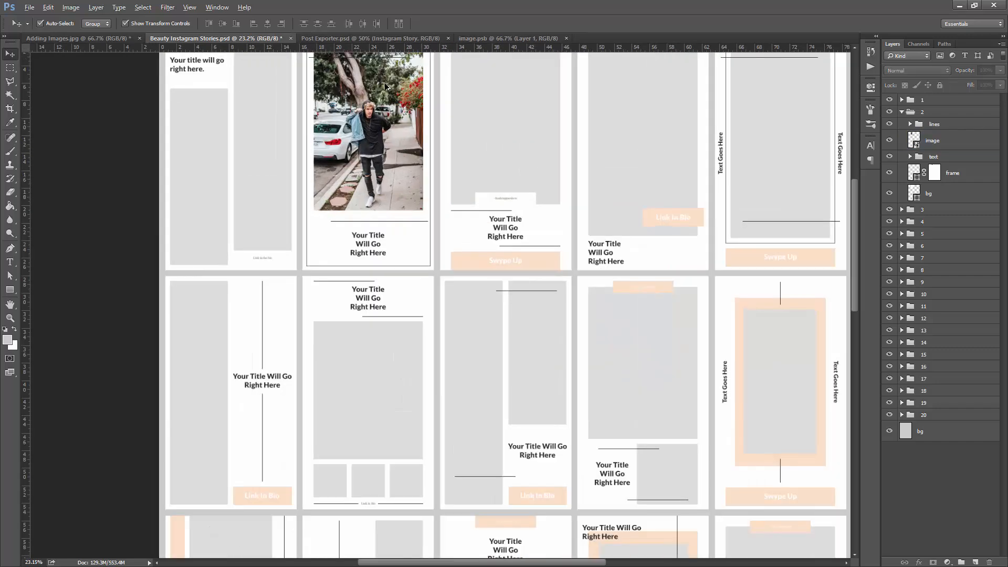
scroll(379, 98, up, 2)
scroll(389, 147, up, 2)
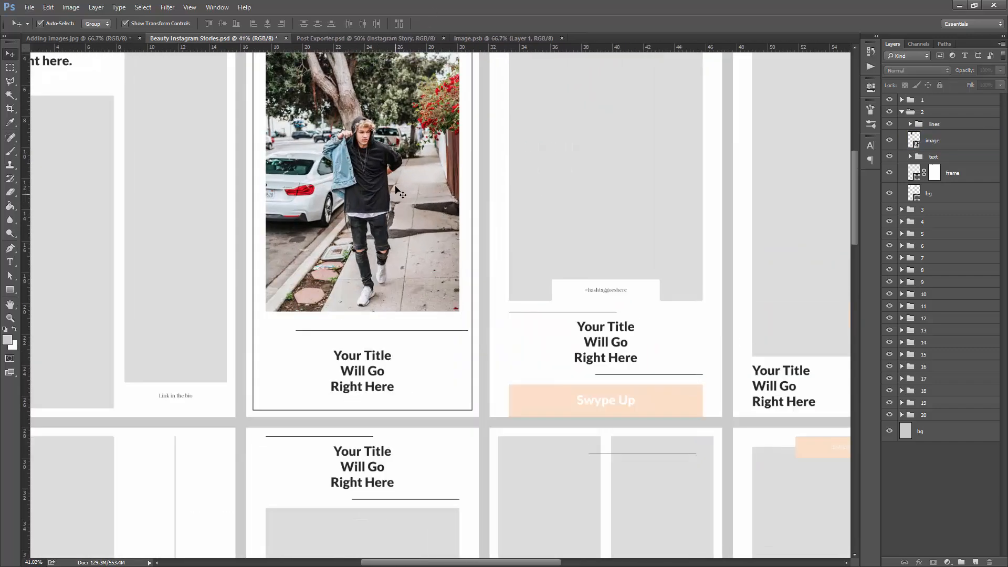
scroll(399, 190, down, 2)
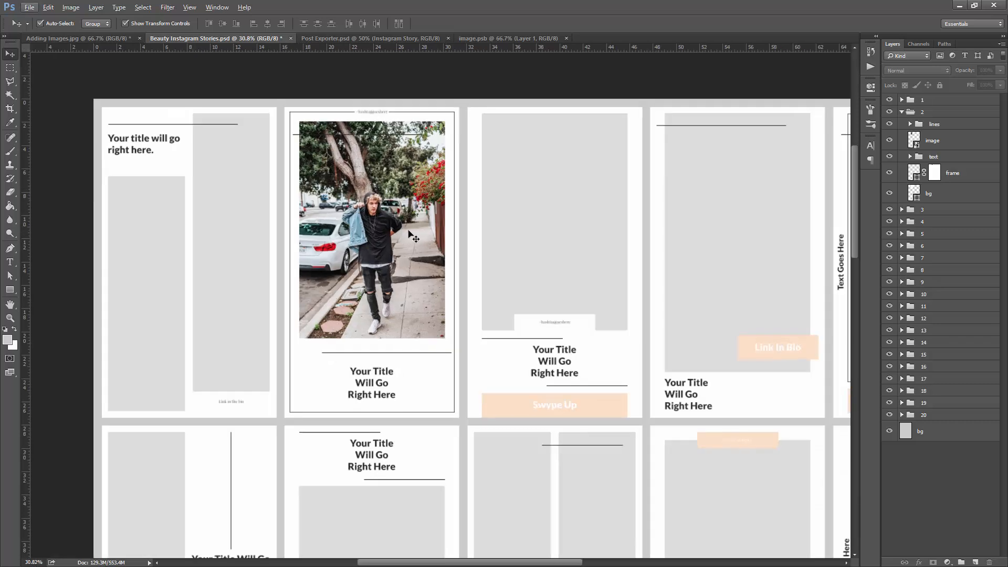
click(566, 38)
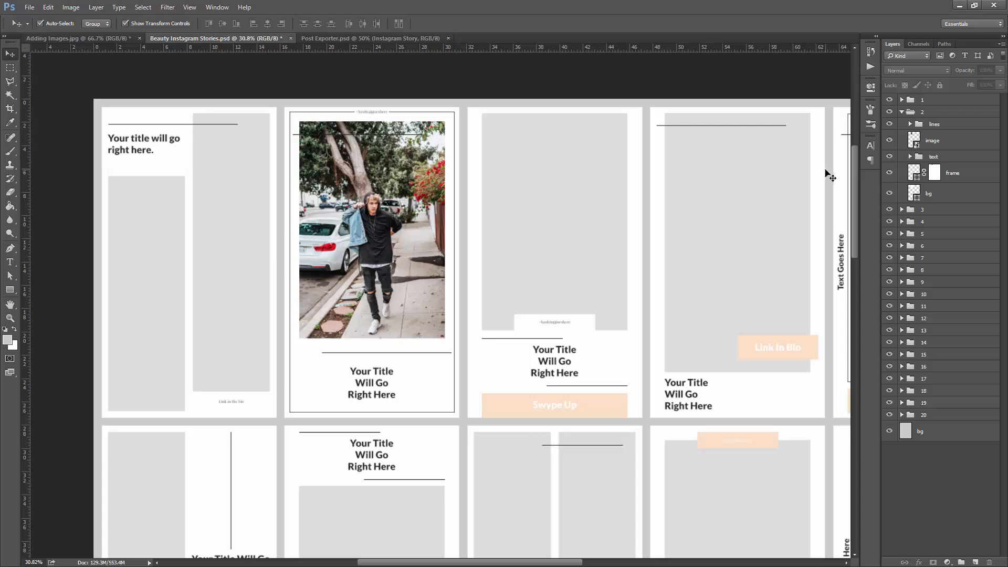
- Reopen story 2's image smart object and copy the Beauty Pack photo of the couple standing before the garage door from Unsplash
double_click(914, 140)
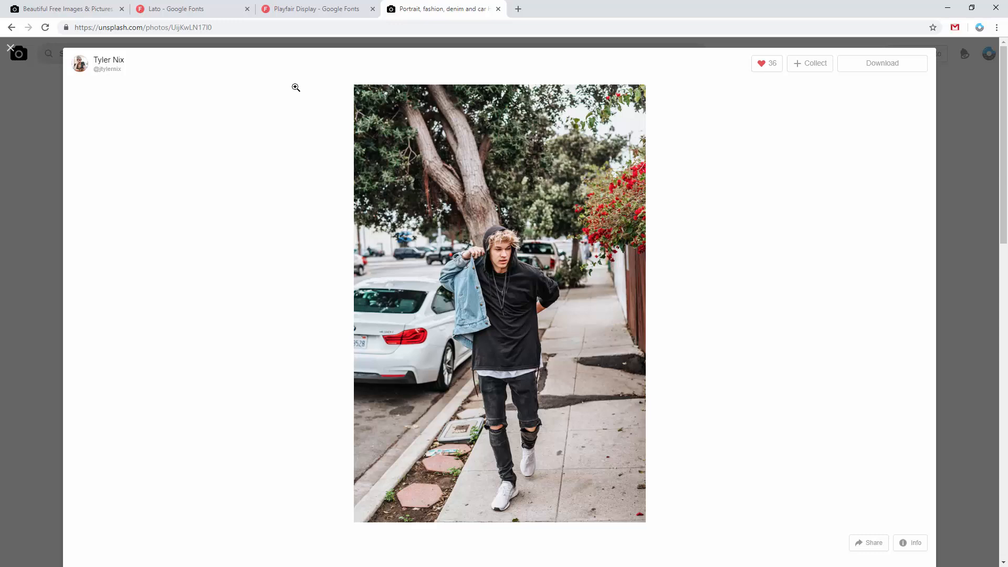
click(17, 50)
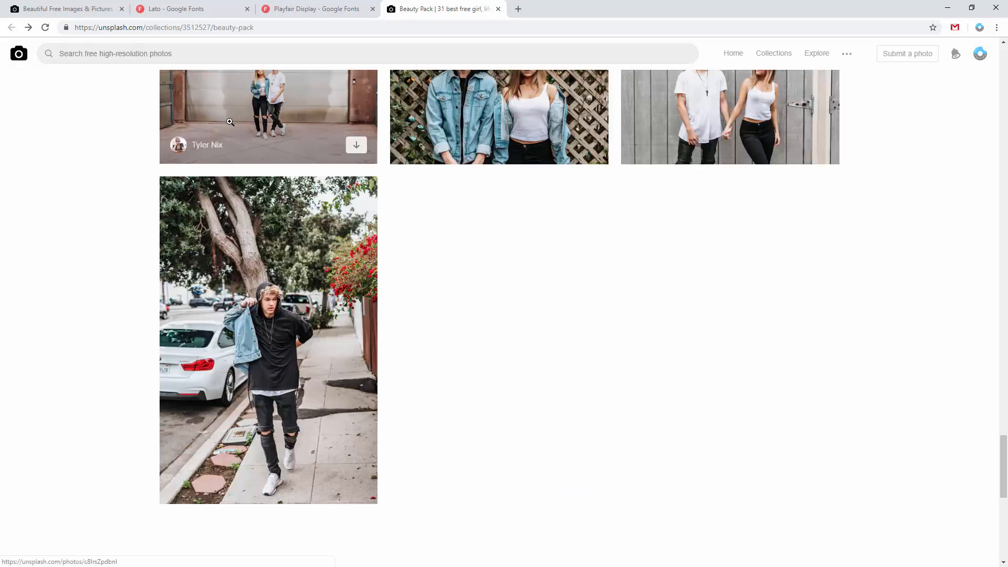
scroll(245, 177, up, 4)
click(338, 255)
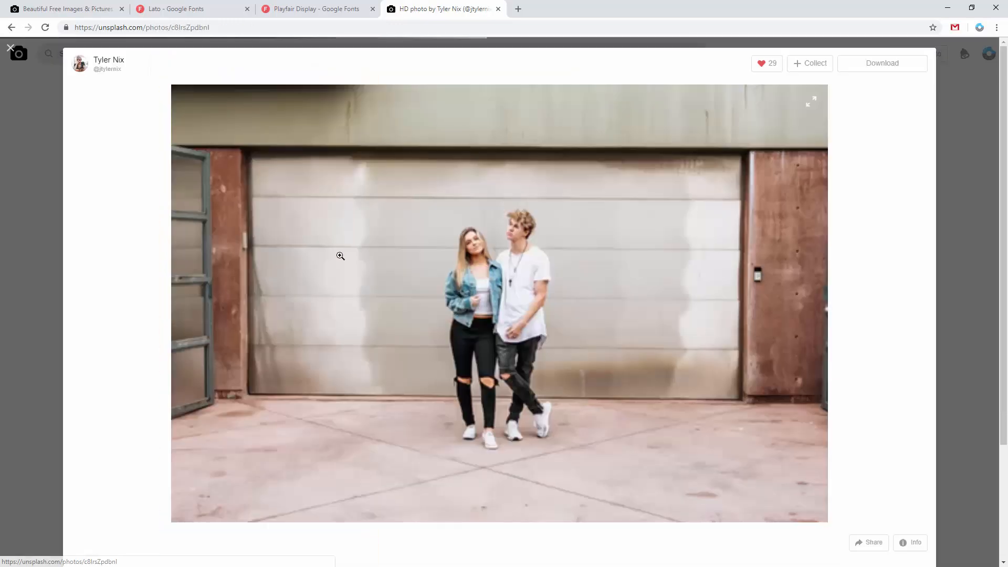
right_click(531, 196)
click(557, 229)
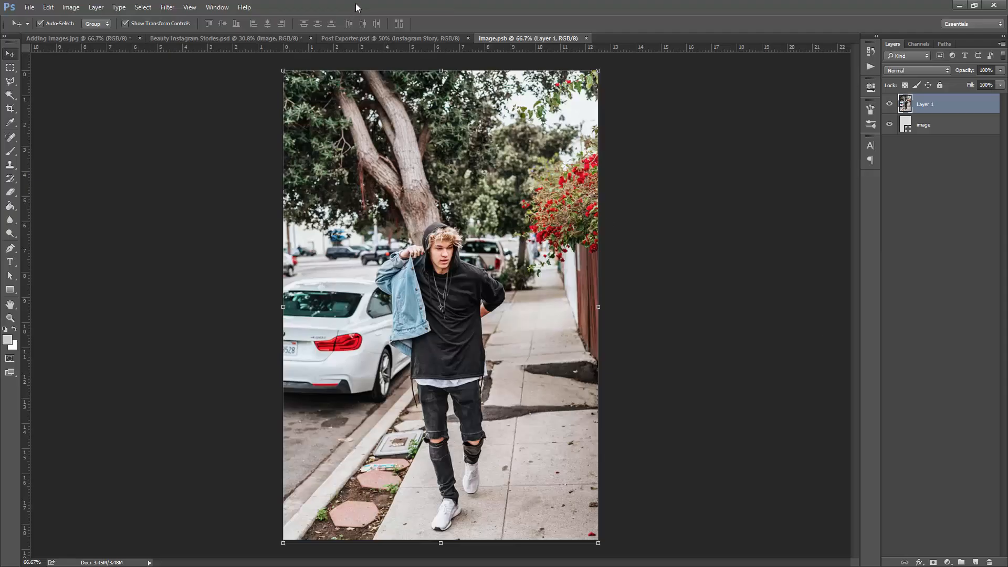
- Paste the couple photo into image.psb, scale it to about 173% and position it so the couple is centered and the canvas filled
key(ctrl+v)
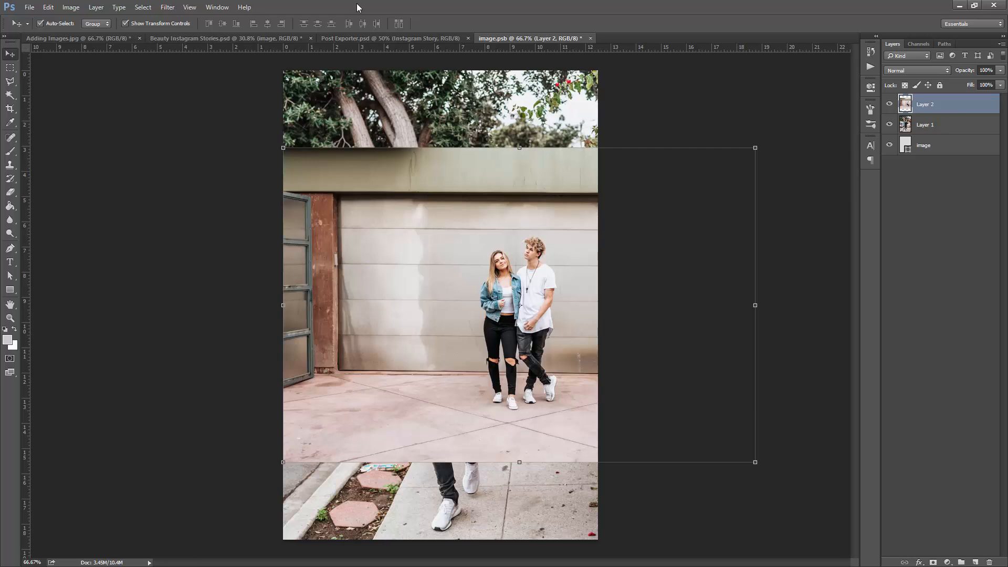
click(755, 147)
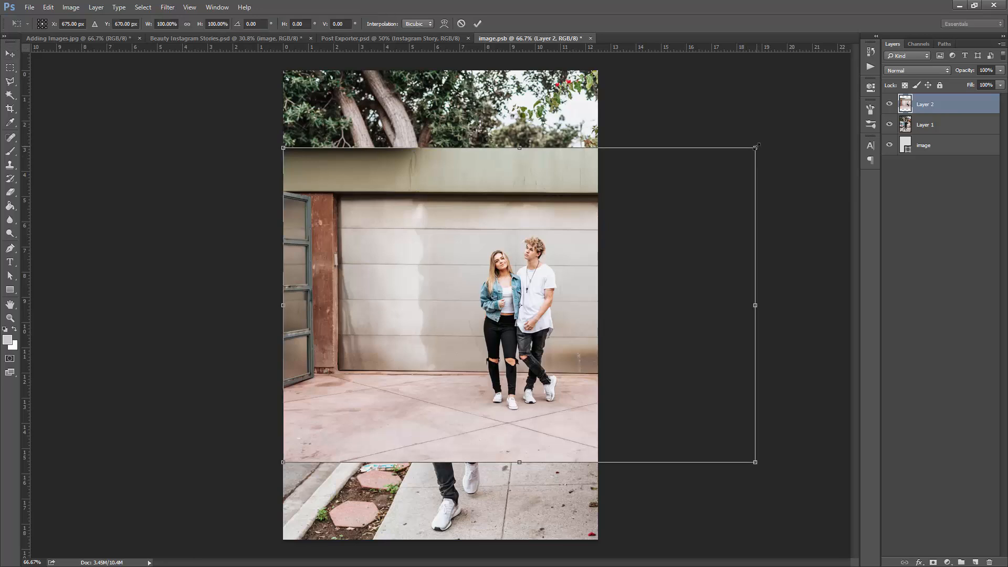
drag(755, 147, 938, 41)
drag(588, 184, 518, 155)
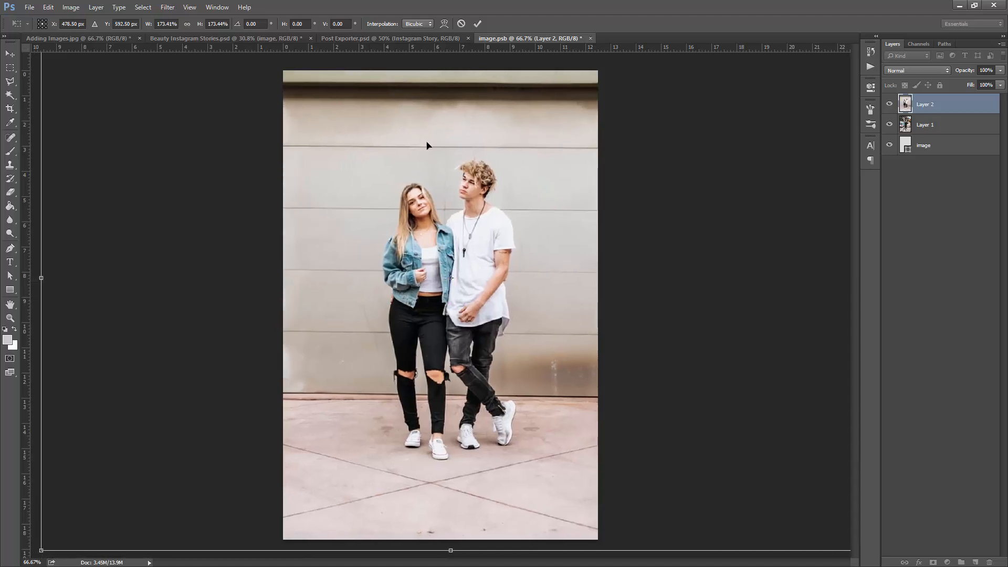
click(479, 24)
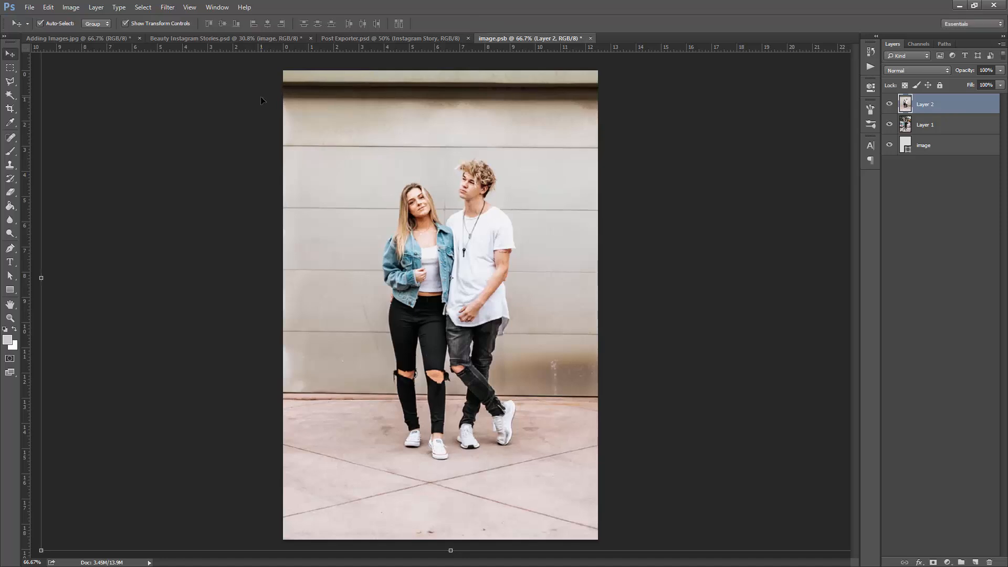
- Save the smart object to update story 2, and activate the Rectangular Marquee tool in Beauty Instagram Stories.psd
key(ctrl+s)
click(227, 39)
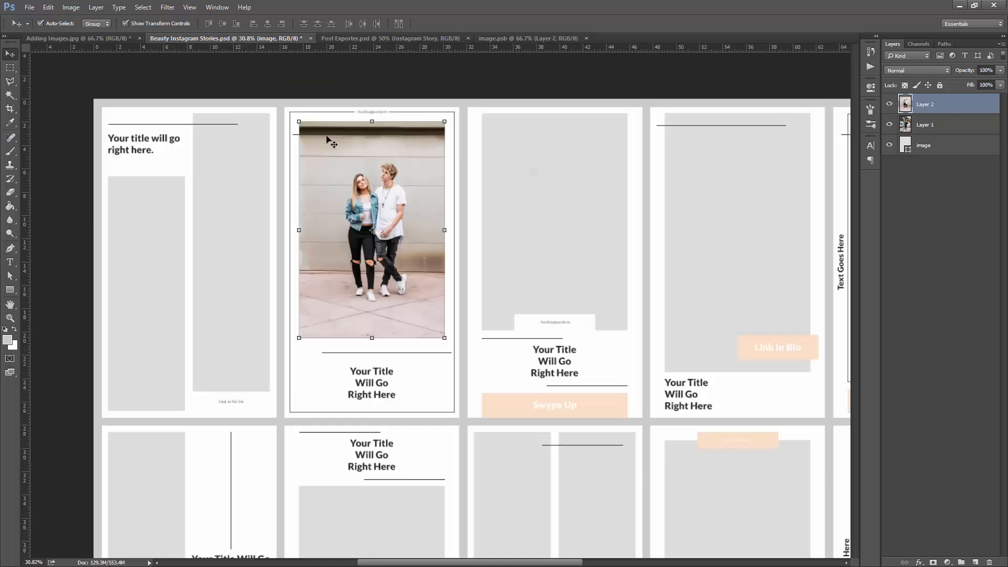
click(10, 68)
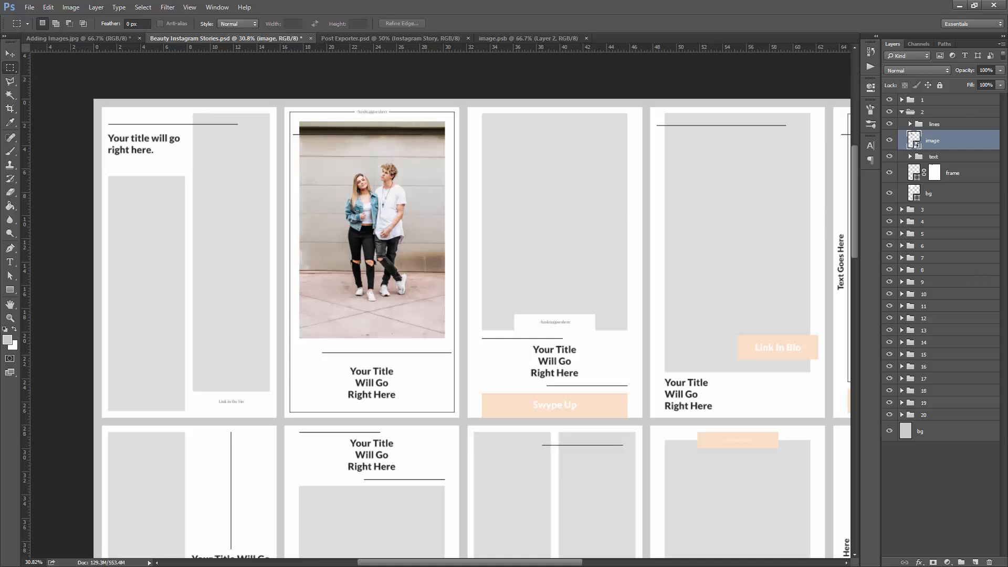
- Switch to the Unsplash home page in the browser and copy the photo of the man in a striped shirt against clouds
key(alt+Tab)
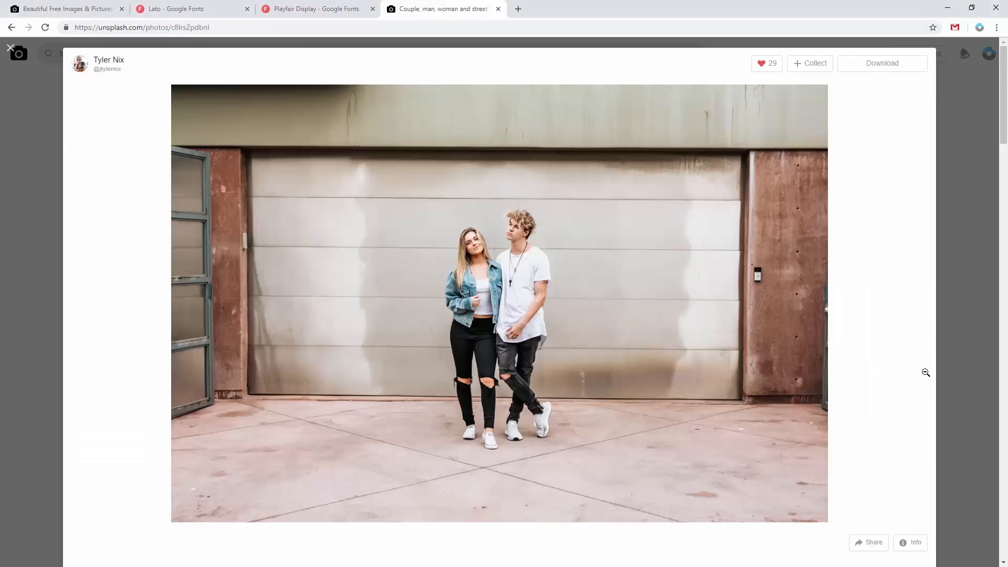
click(53, 6)
scroll(139, 211, down, 9)
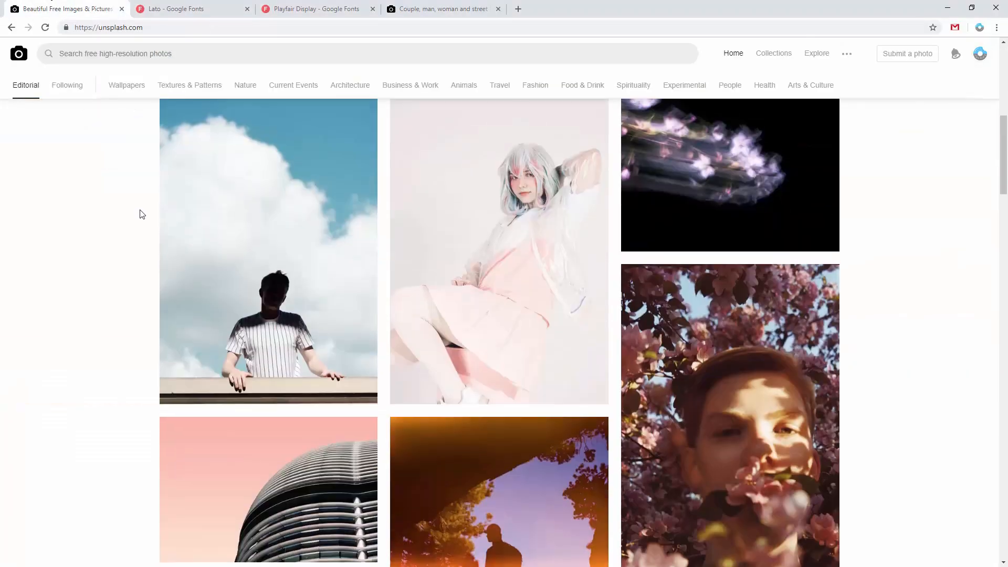
click(247, 285)
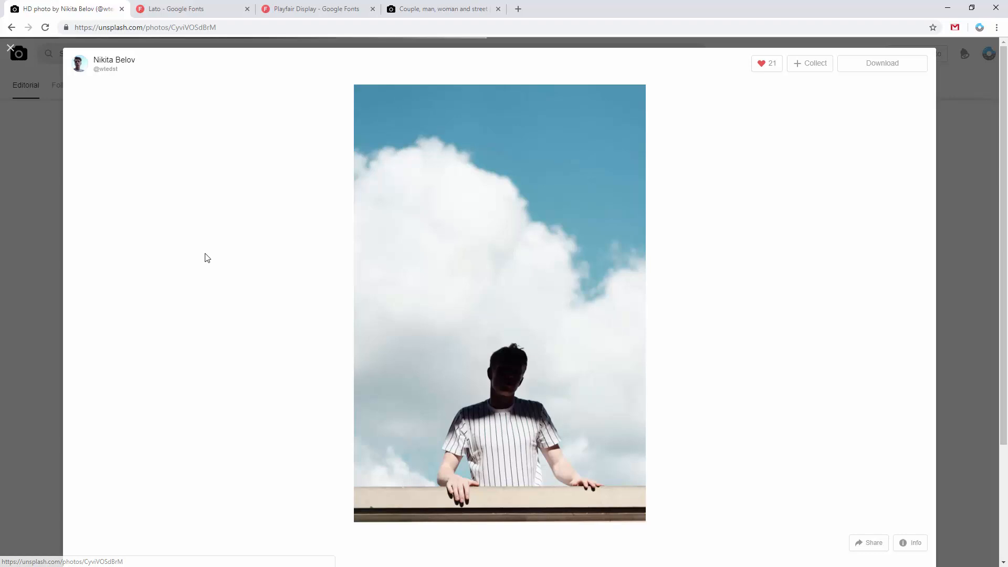
right_click(470, 261)
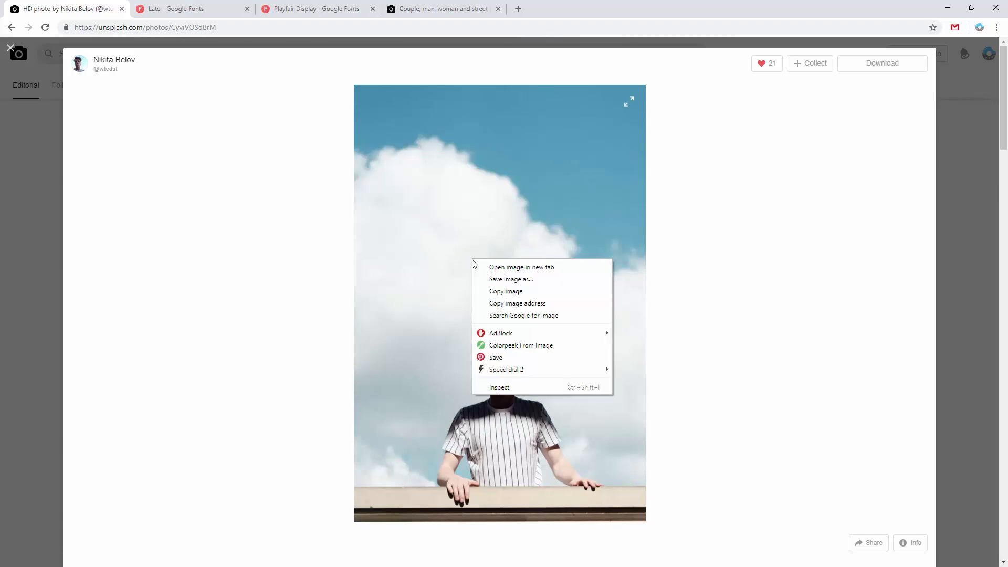
click(494, 296)
right_click(581, 192)
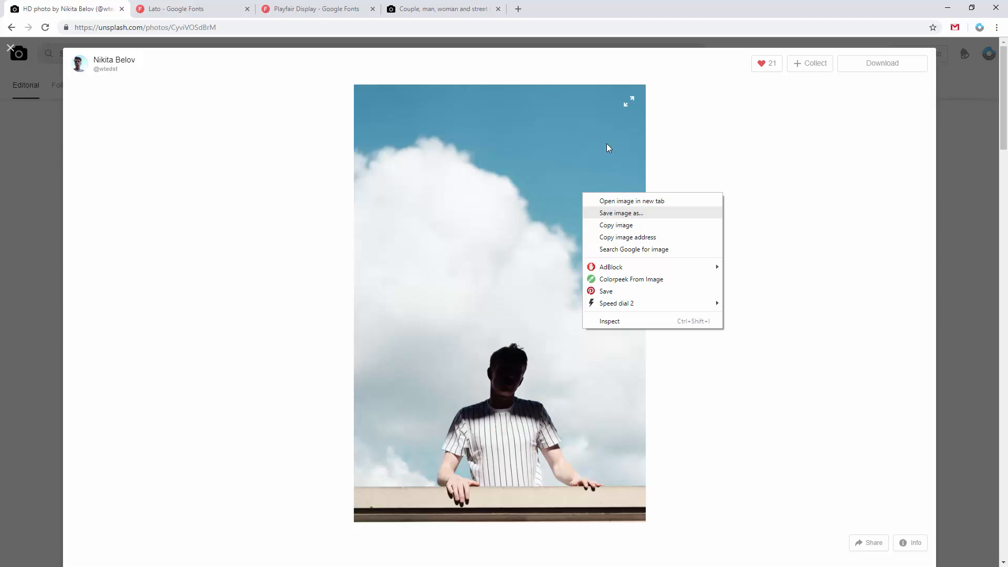
- Close the open couple photo on Unsplash, browse the Beauty Pack collection behind it and highlight the collection title
click(616, 5)
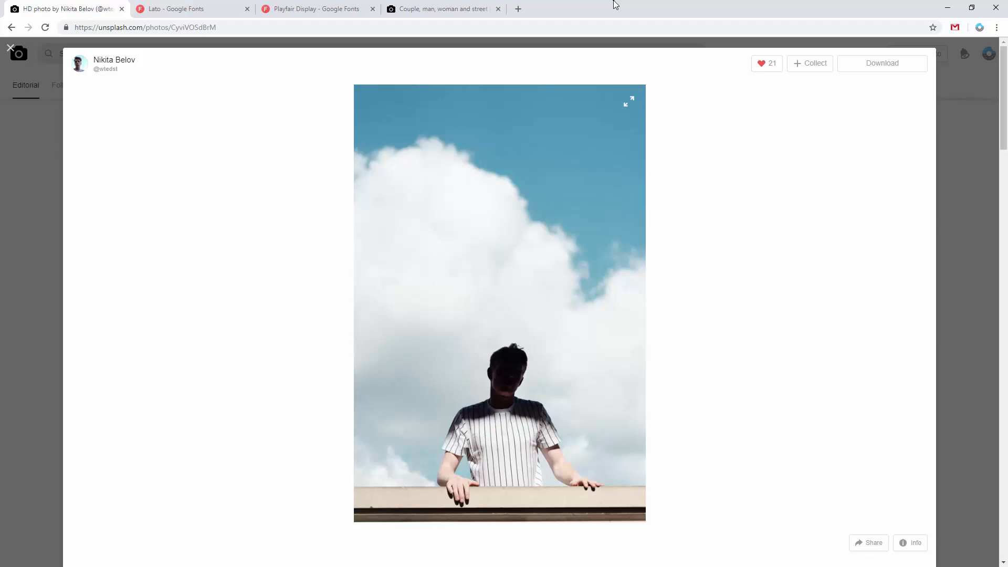
click(461, 8)
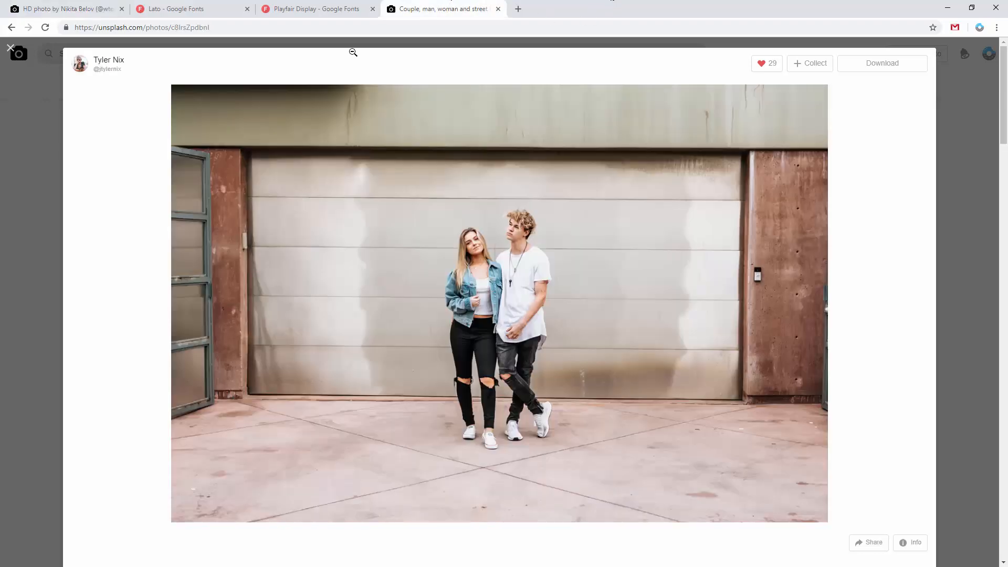
click(13, 50)
scroll(65, 218, down, 10)
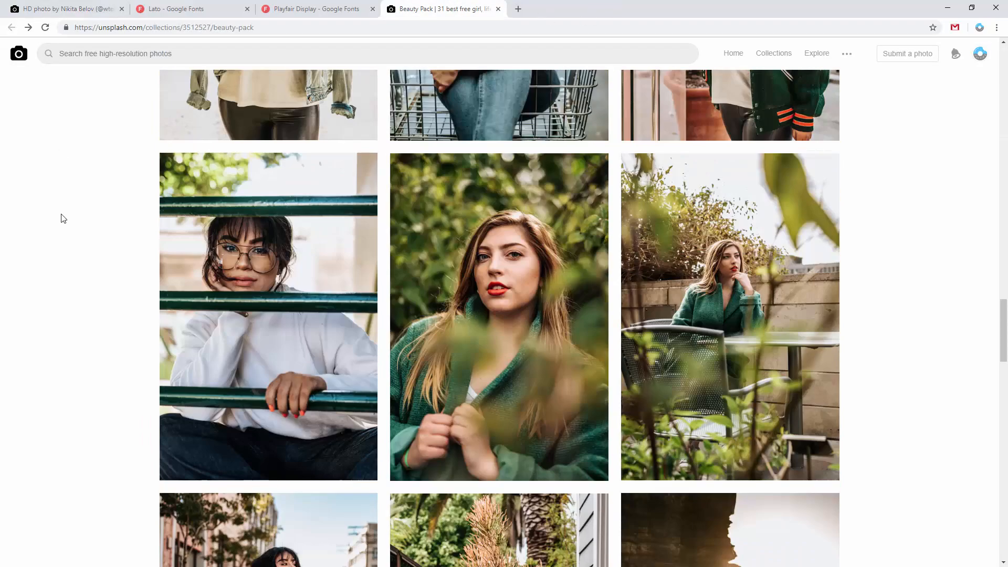
scroll(64, 217, up, 20)
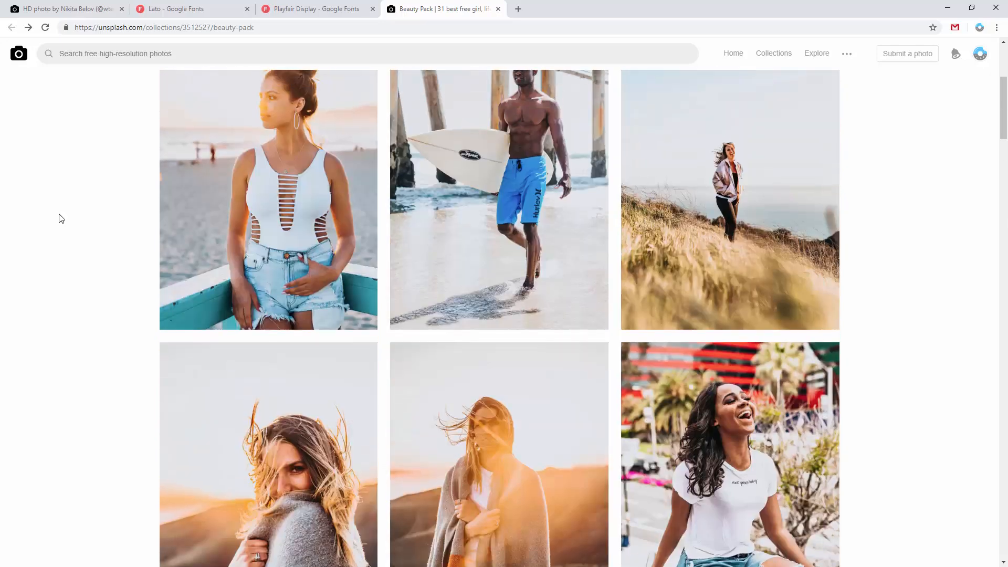
scroll(61, 219, up, 4)
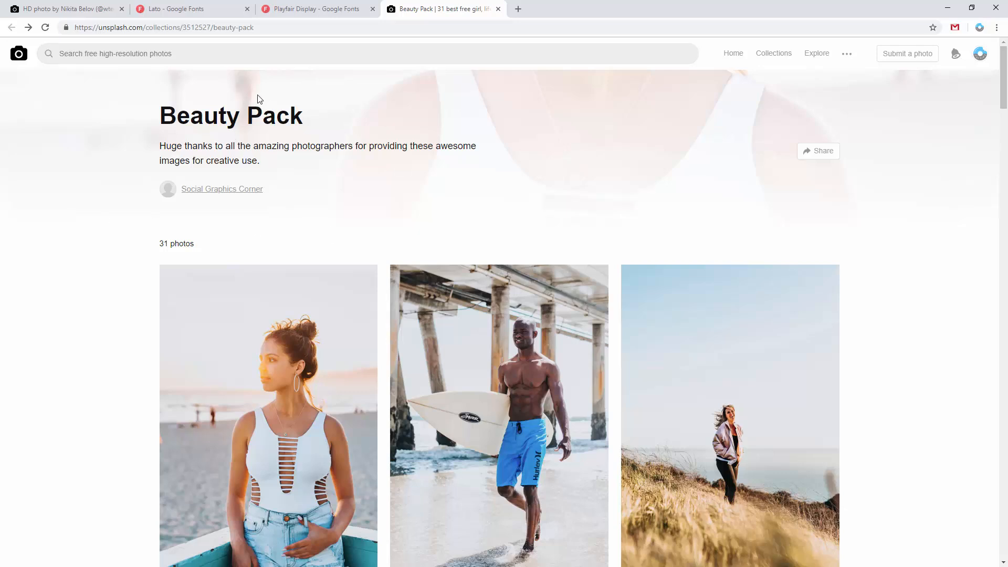
drag(306, 121, 165, 116)
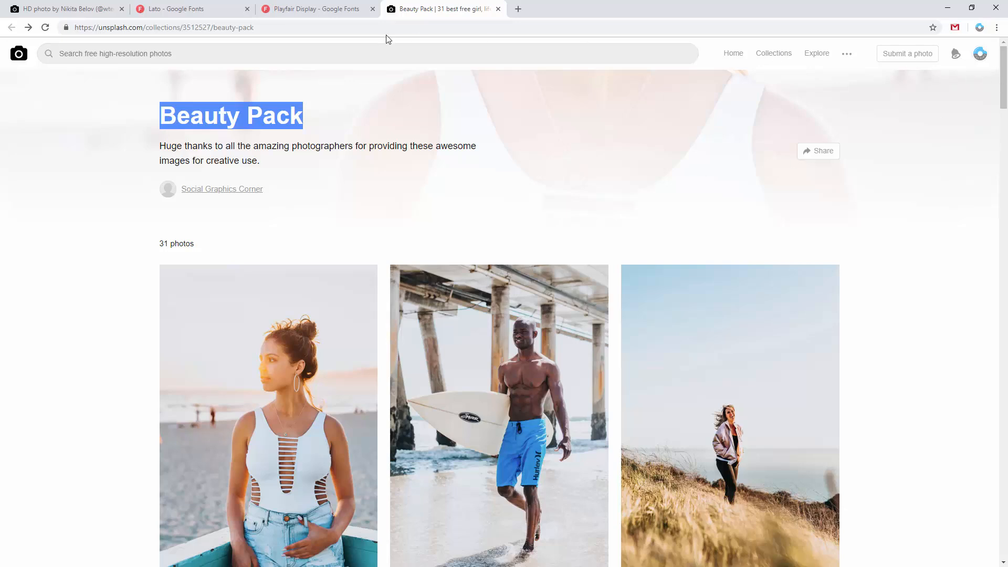
- Return to the Unsplash photo of the man in a striped shirt against clouds and copy the image
click(112, 9)
right_click(565, 219)
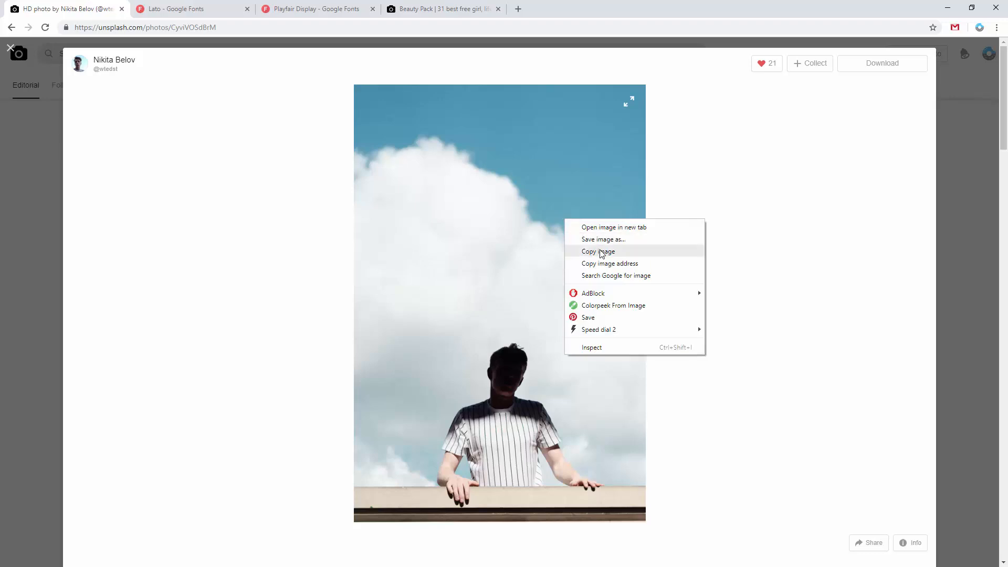
click(601, 251)
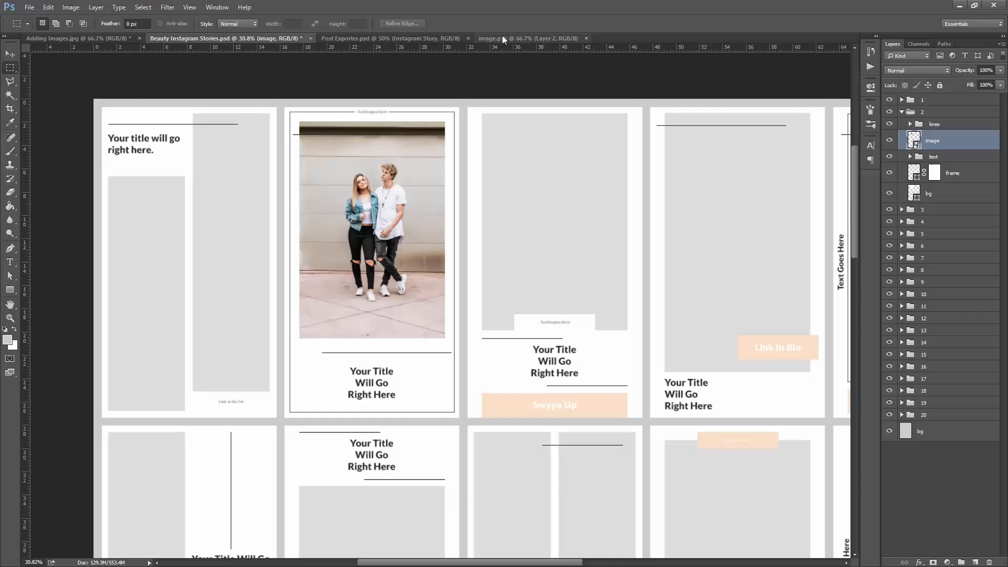
- Switch to image.psb in Photoshop, paste the photo of the man, scale it to about 147% and center it horizontally to fill the canvas
click(503, 36)
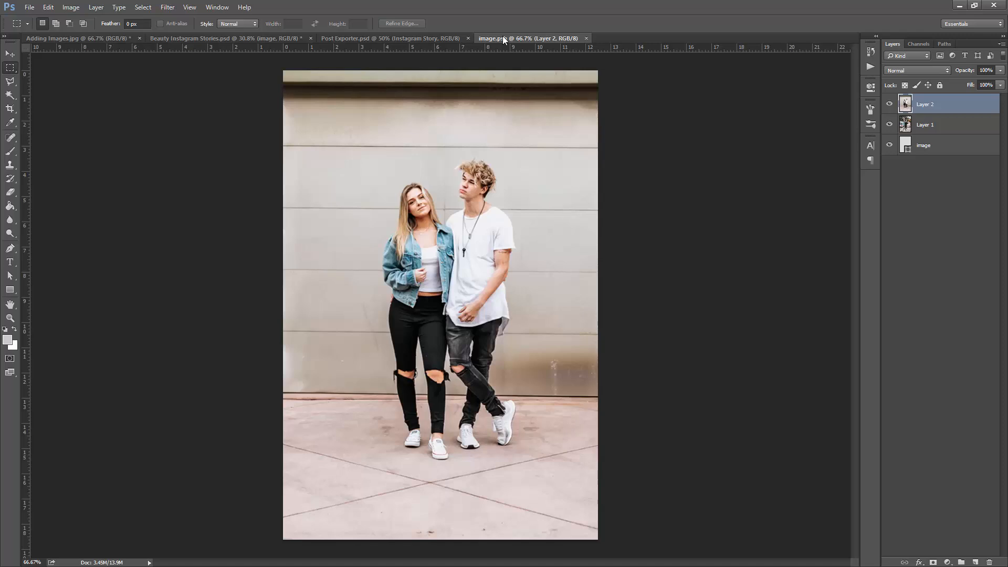
key(ctrl+v)
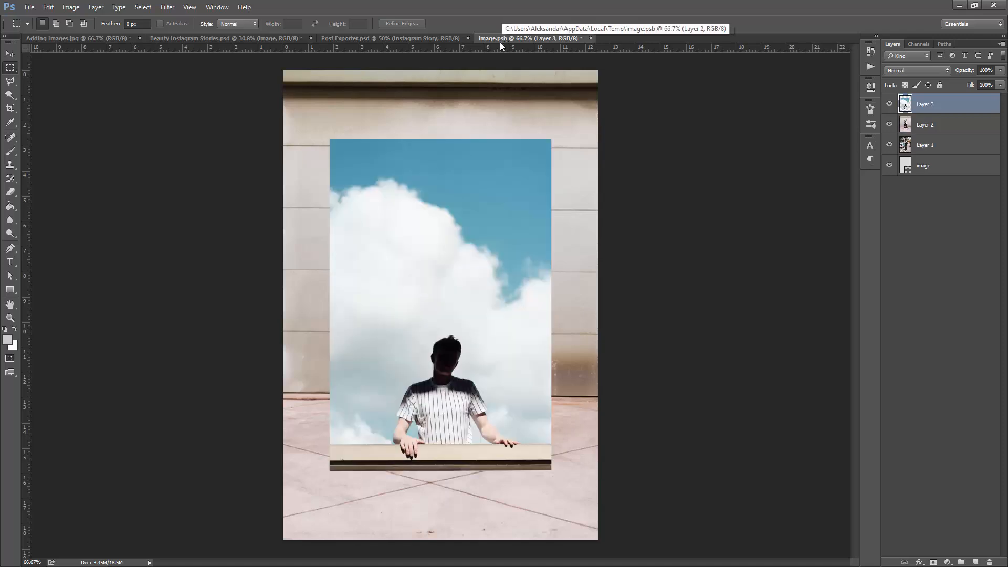
key(ctrl+t)
drag(551, 139, 602, 54)
drag(559, 155, 561, 148)
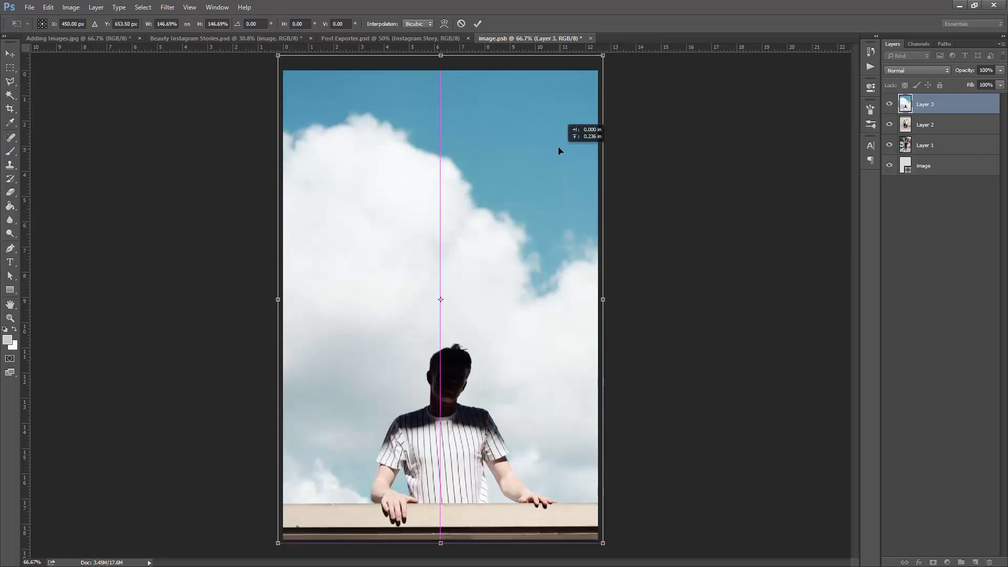
click(477, 24)
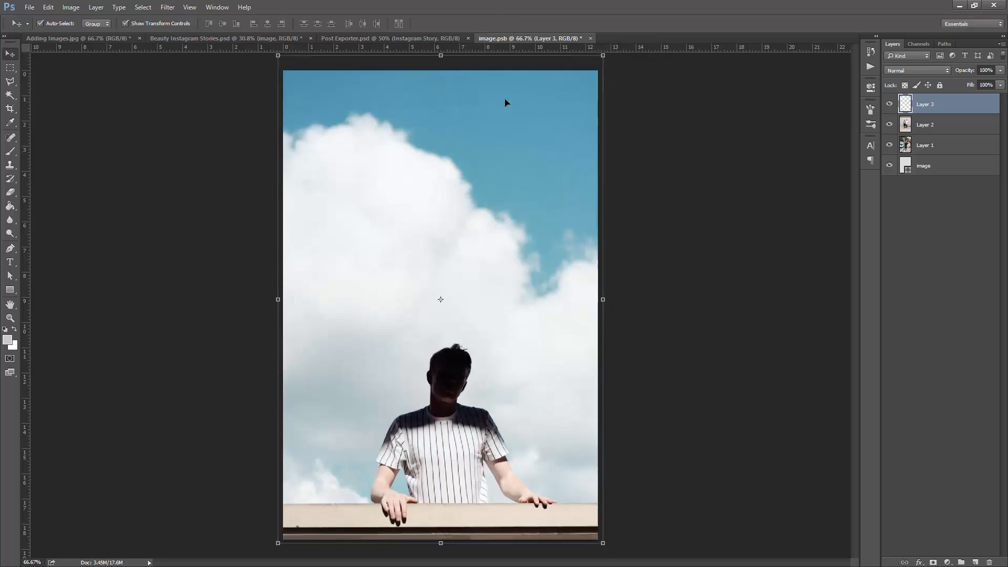
- Save image.psb to update story 2 in Beauty Instagram Stories.psd, check the template and close the smart object document
click(248, 42)
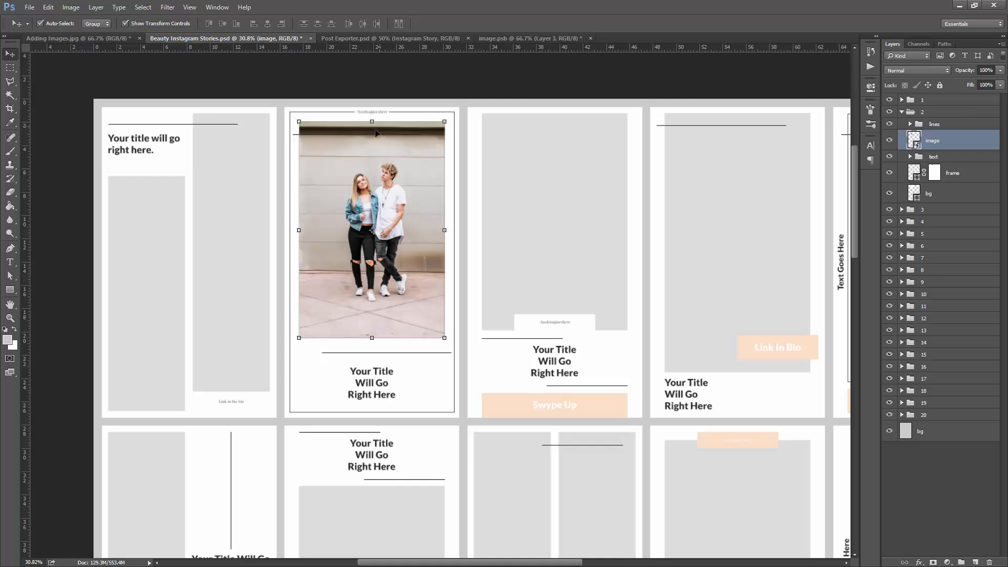
click(494, 38)
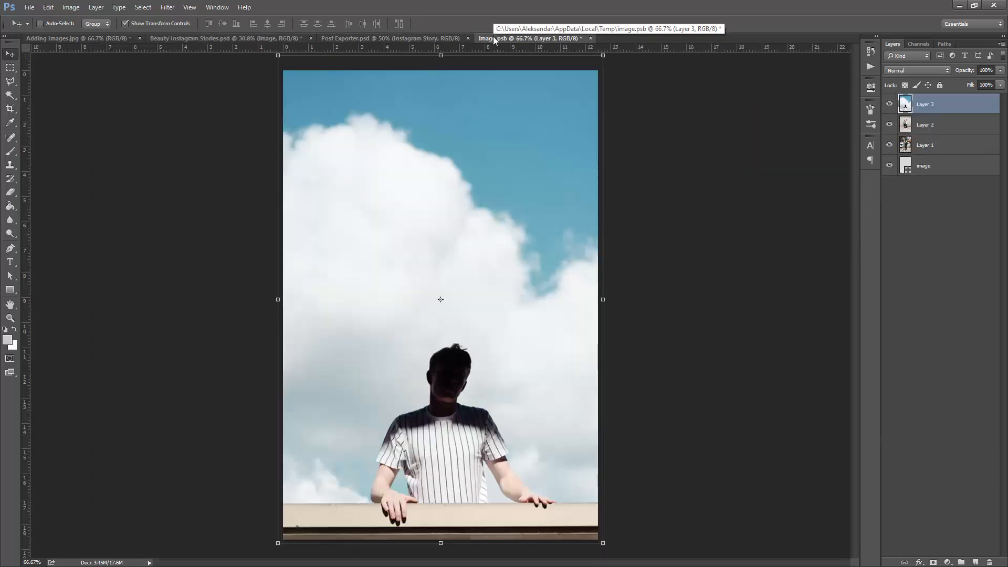
key(ctrl+s)
click(273, 40)
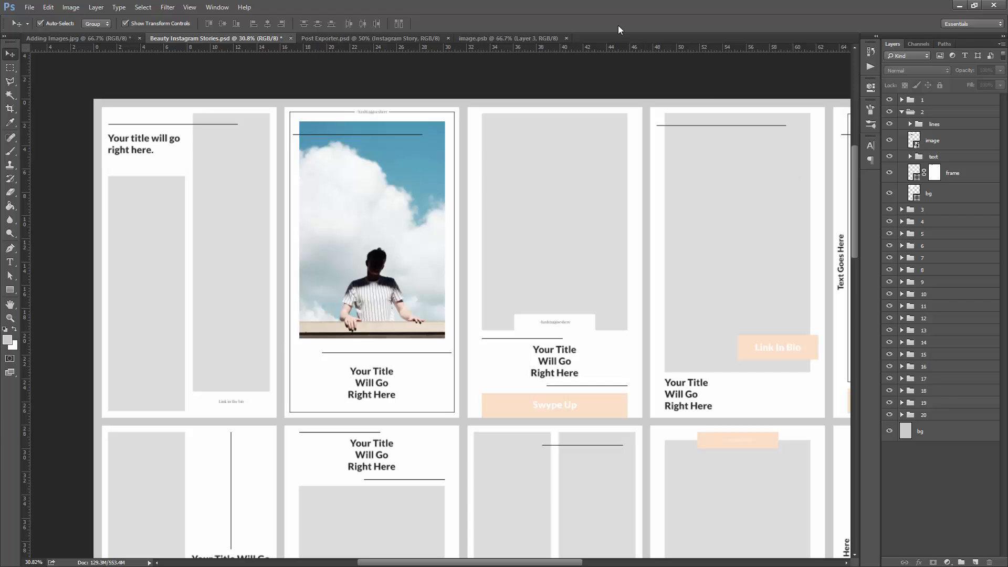
click(565, 38)
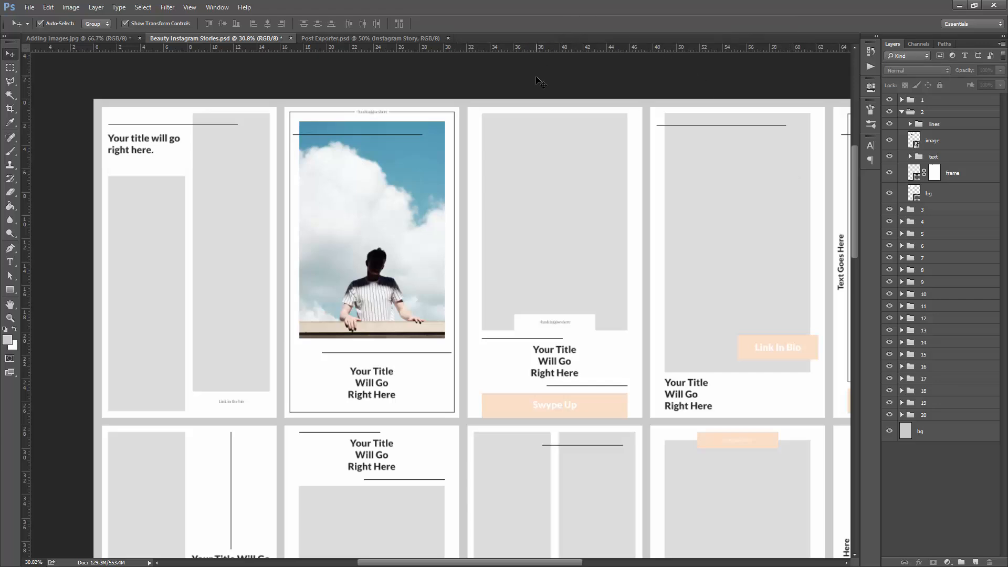